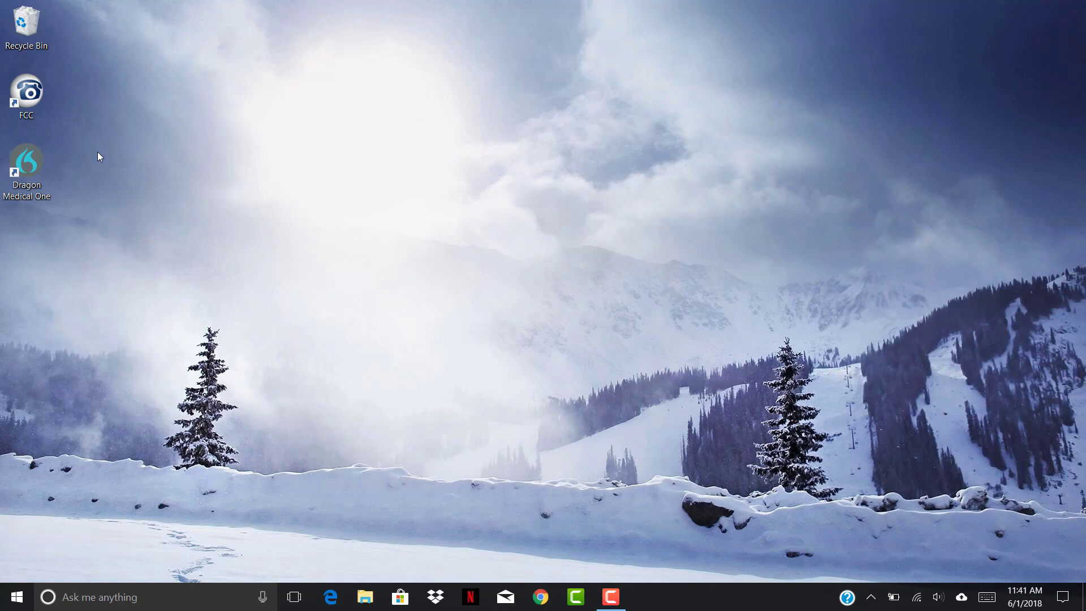
Start Dragon Medical One and choose Nuance PowerMic Mobile as the login microphone
{"action": "double_click", "coordinate": [39, 171]}
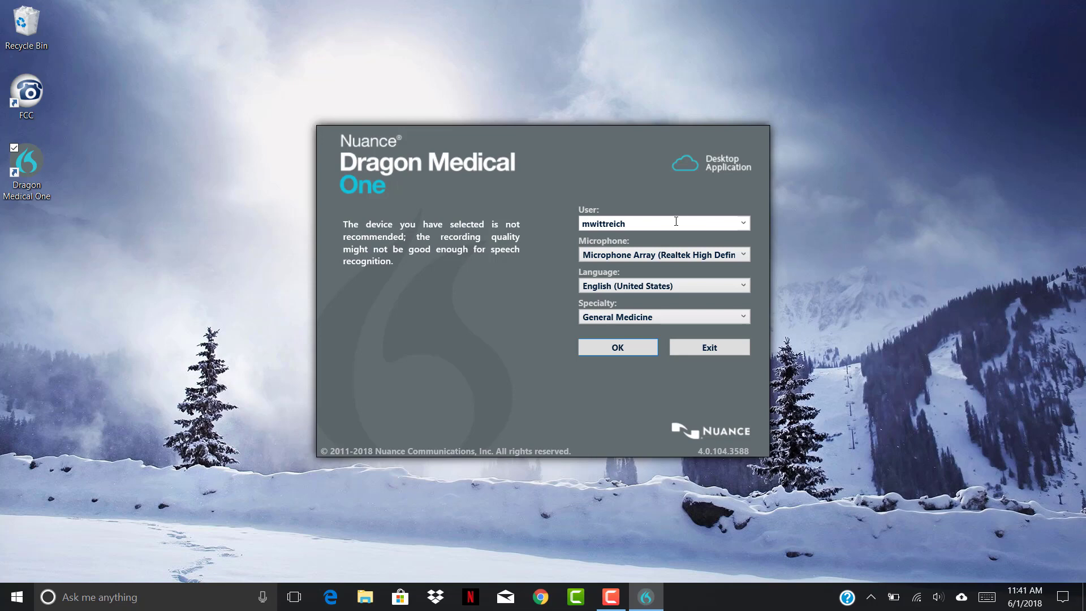
{"action": "left_click", "coordinate": [677, 257]}
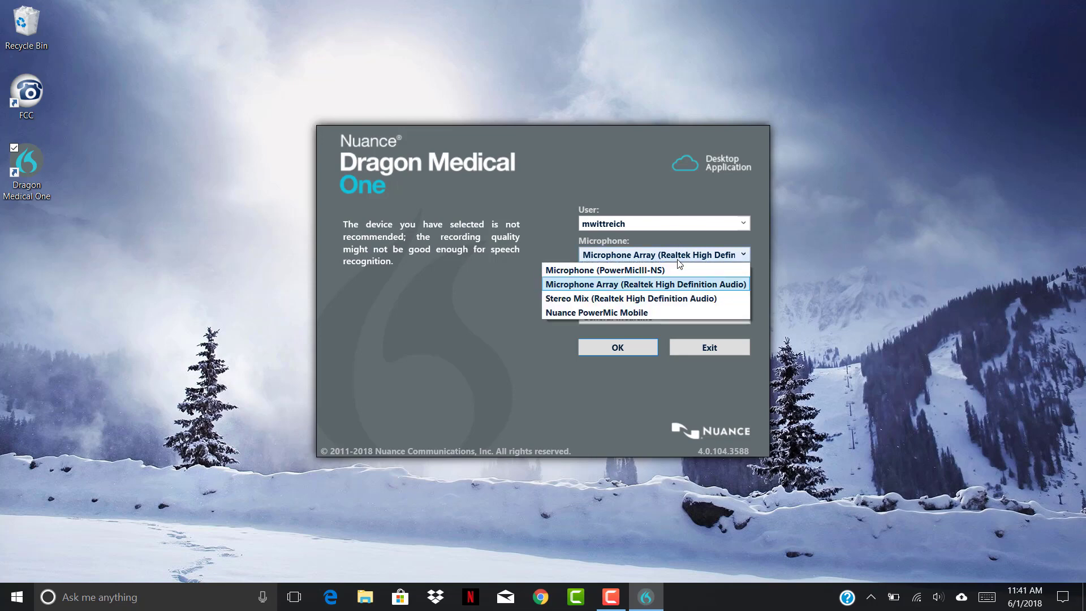
{"action": "left_click", "coordinate": [677, 270]}
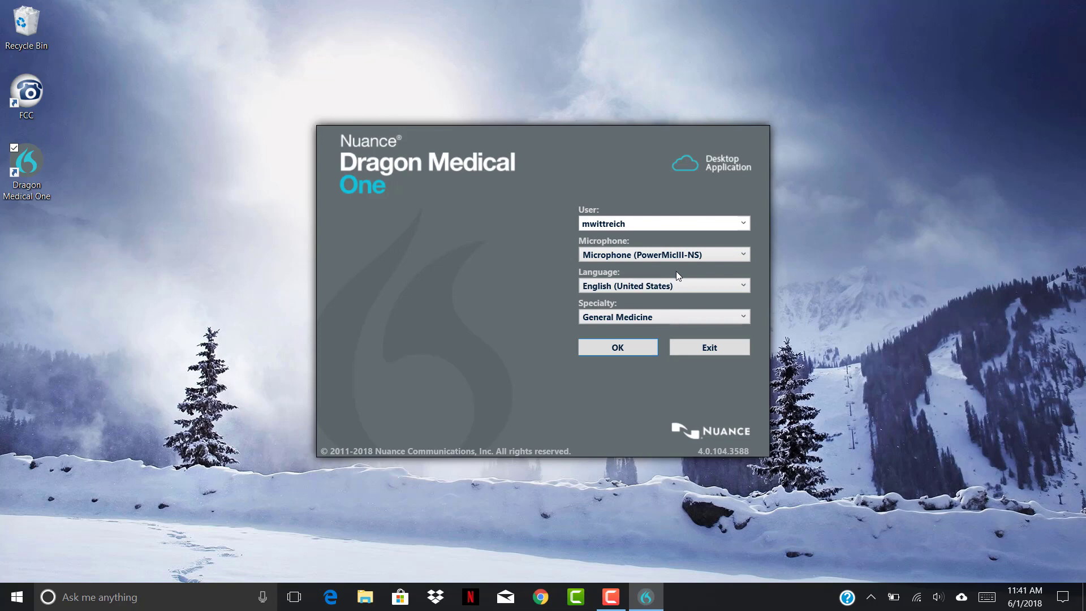
{"action": "left_click", "coordinate": [674, 256]}
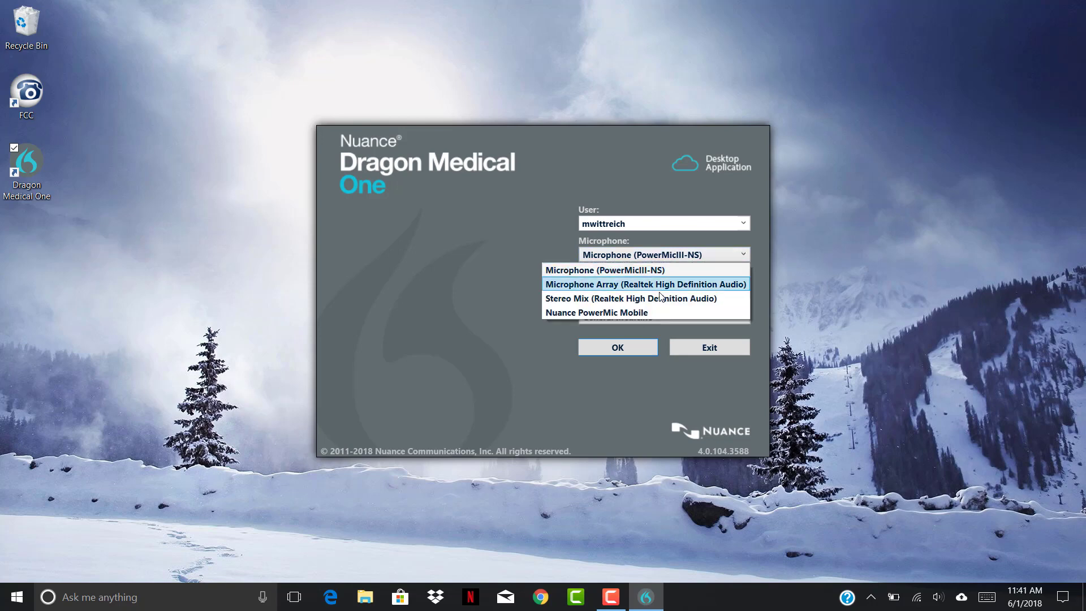
{"action": "left_click", "coordinate": [656, 312]}
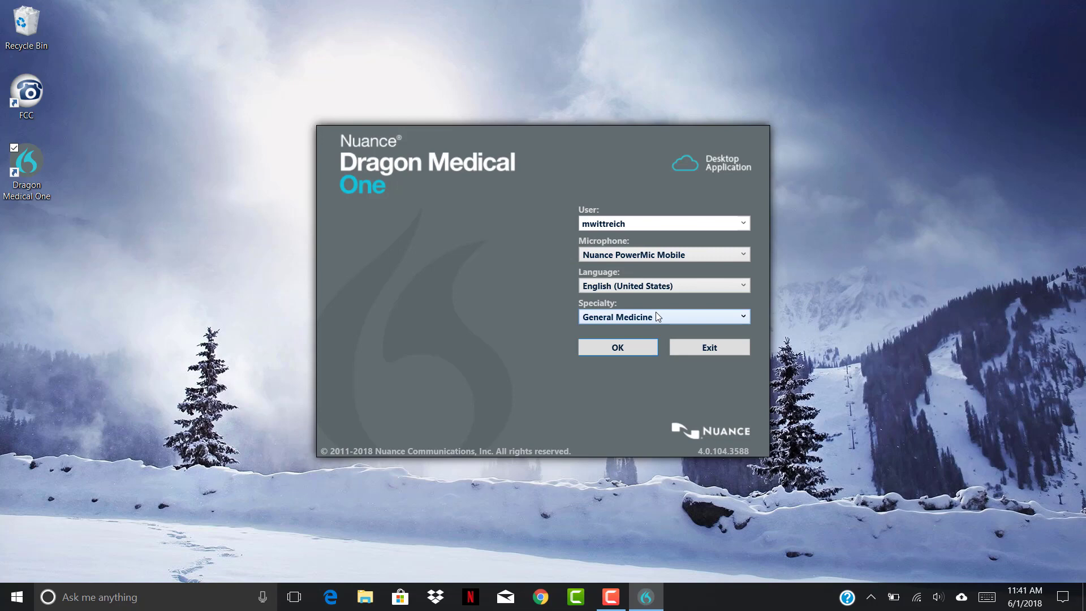
Keep General Medicine as the specialty and log in to Dragon Medical One
{"action": "left_click", "coordinate": [656, 312]}
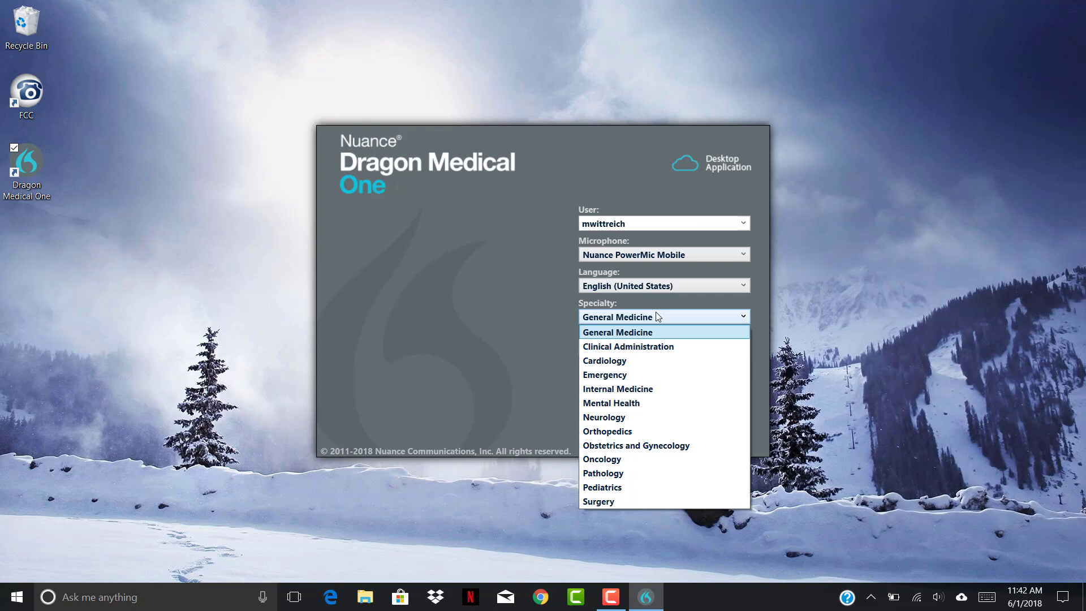
{"action": "left_click", "coordinate": [656, 315]}
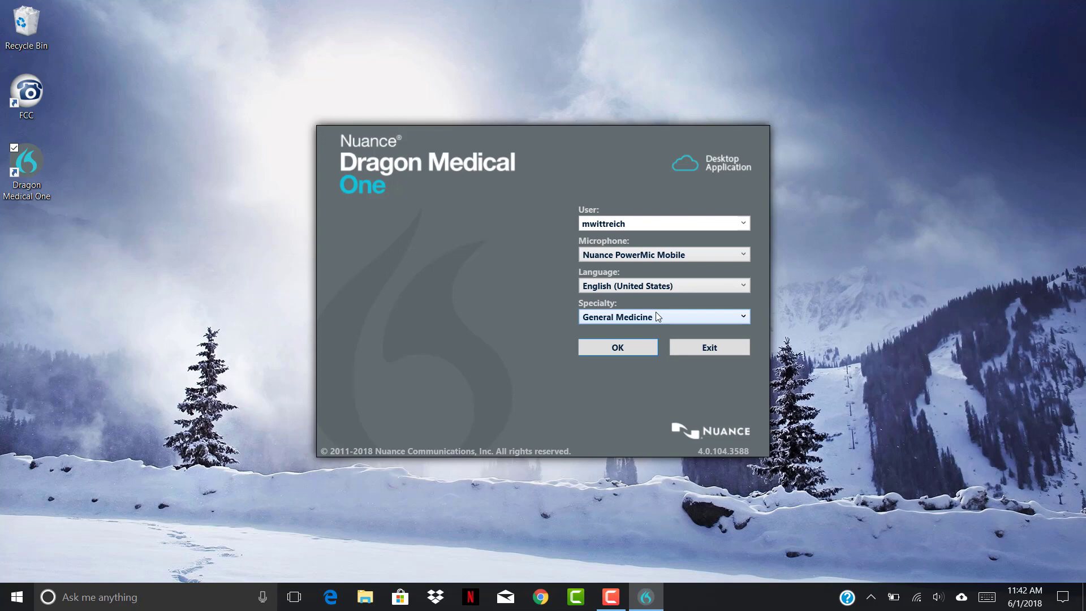
{"action": "left_click", "coordinate": [638, 347]}
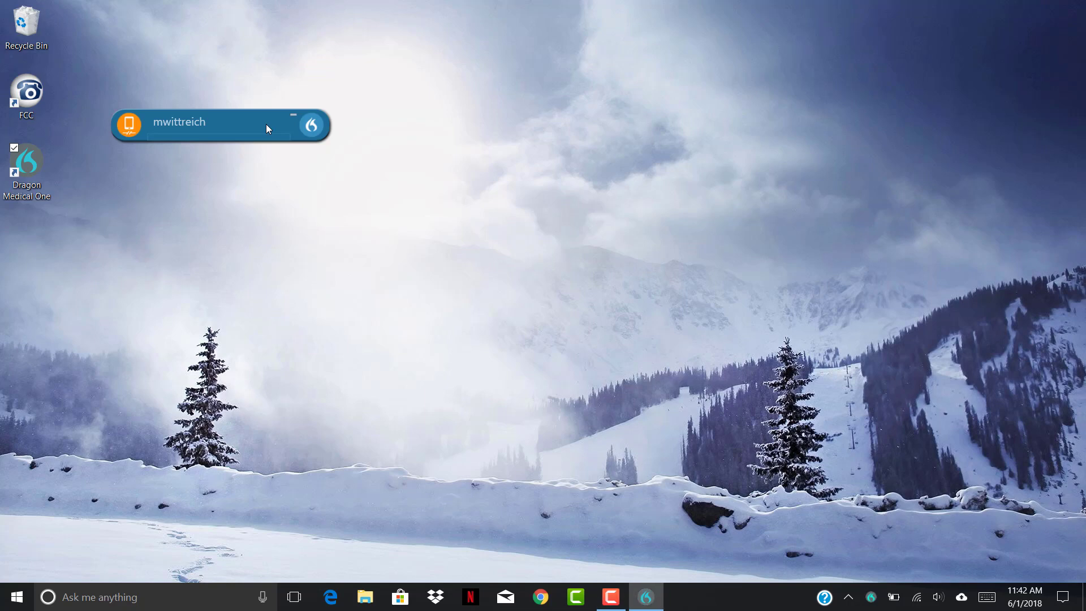
Move the DragonBar to the upper-right area of the desktop and review the commands it offers
{"action": "left_click_drag", "start_coordinate": [267, 126], "coordinate": [902, 73]}
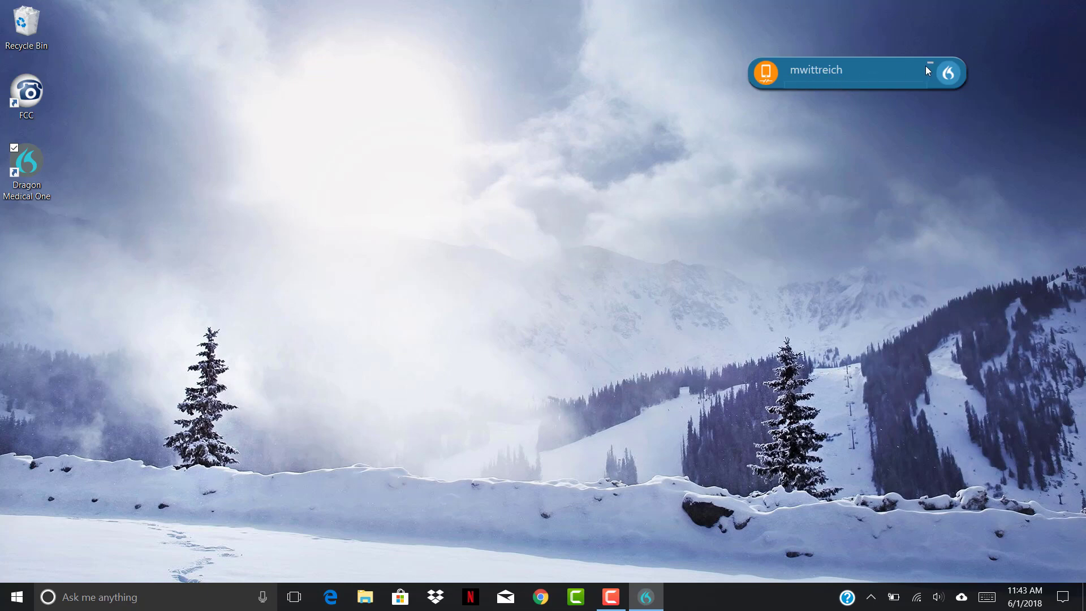
{"action": "left_click", "coordinate": [954, 76]}
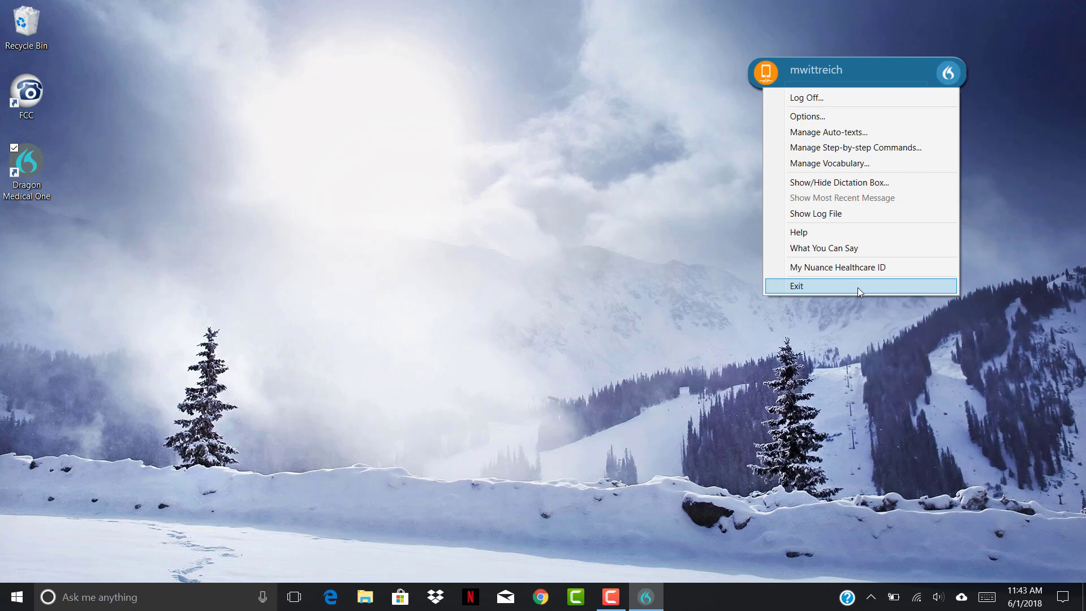
{"action": "left_click", "coordinate": [910, 80]}
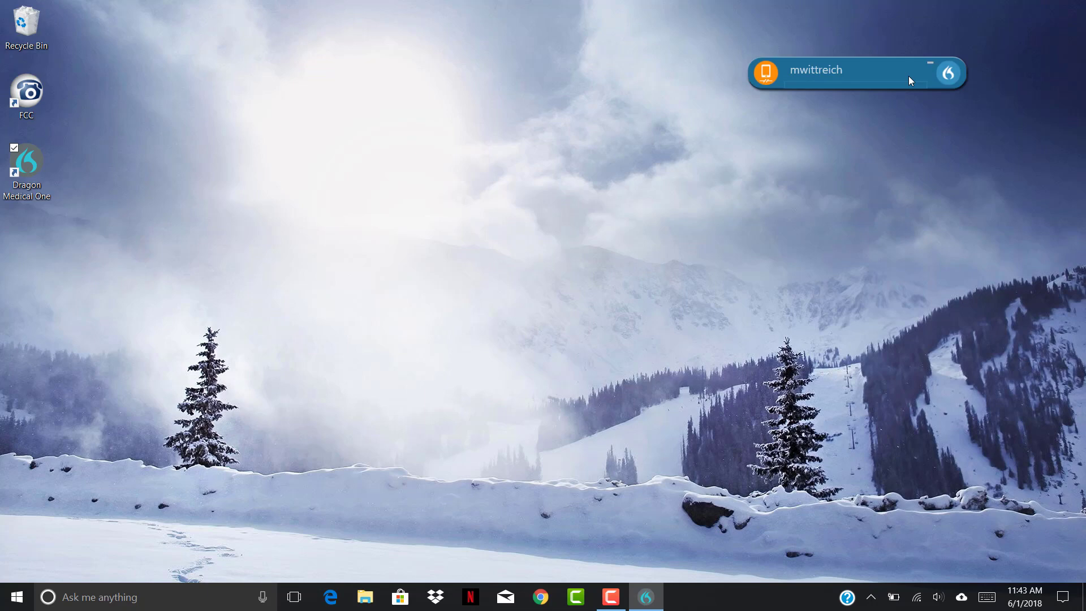
In the Dictation Box options, enable keeping text on the Clipboard after transferring
{"action": "left_click", "coordinate": [947, 73]}
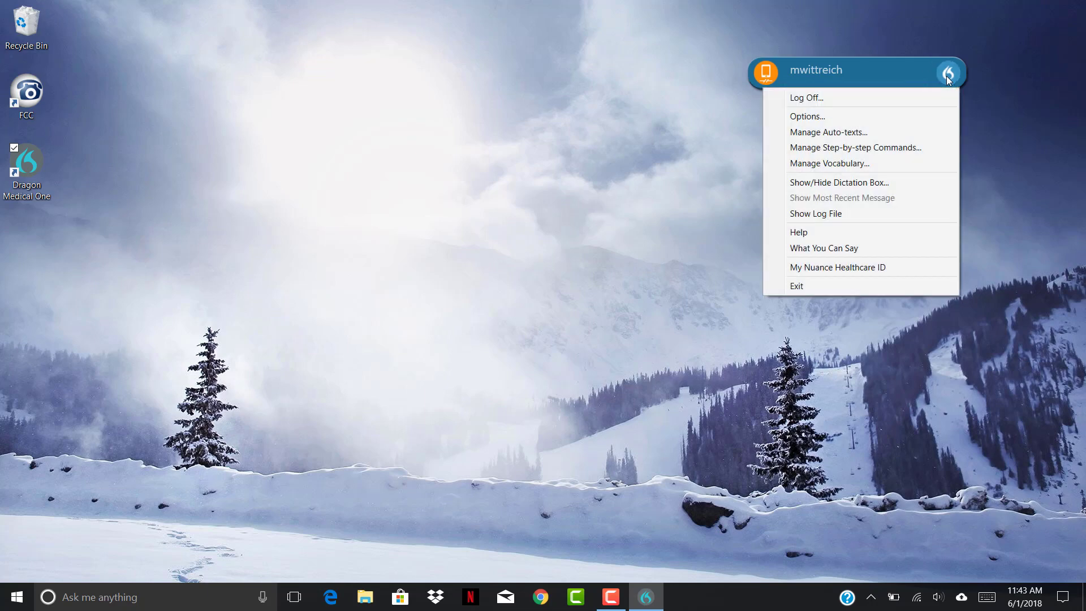
{"action": "left_click", "coordinate": [877, 118]}
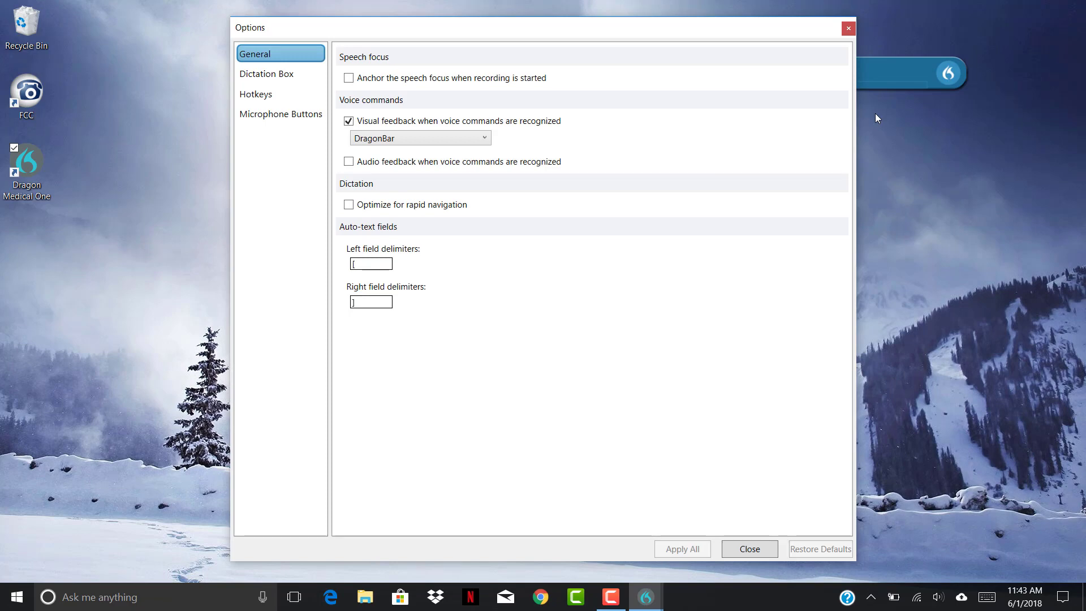
{"action": "left_click", "coordinate": [281, 78]}
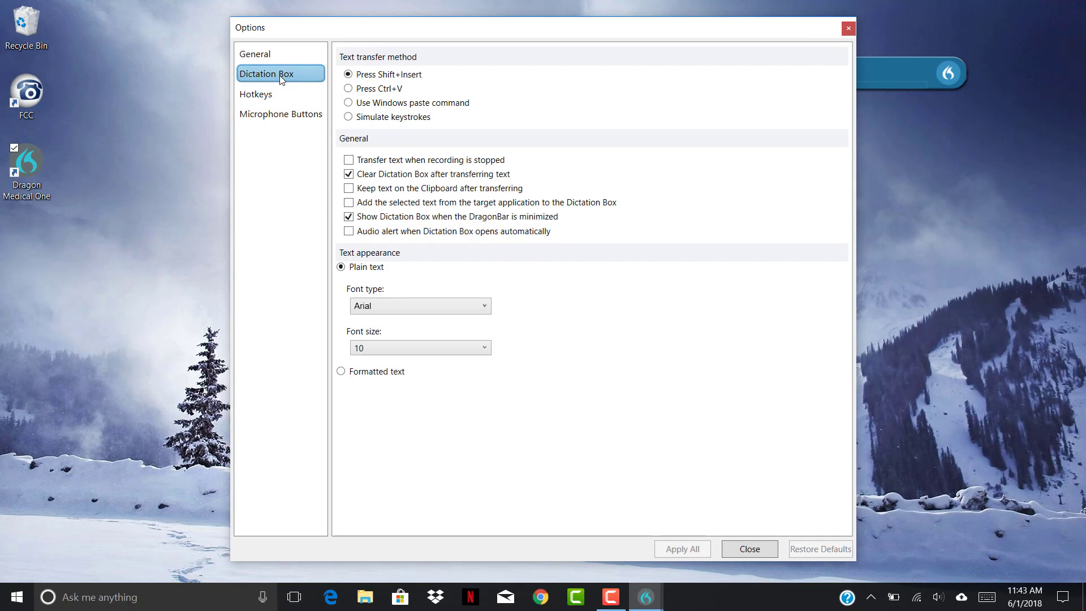
{"action": "left_click", "coordinate": [352, 194]}
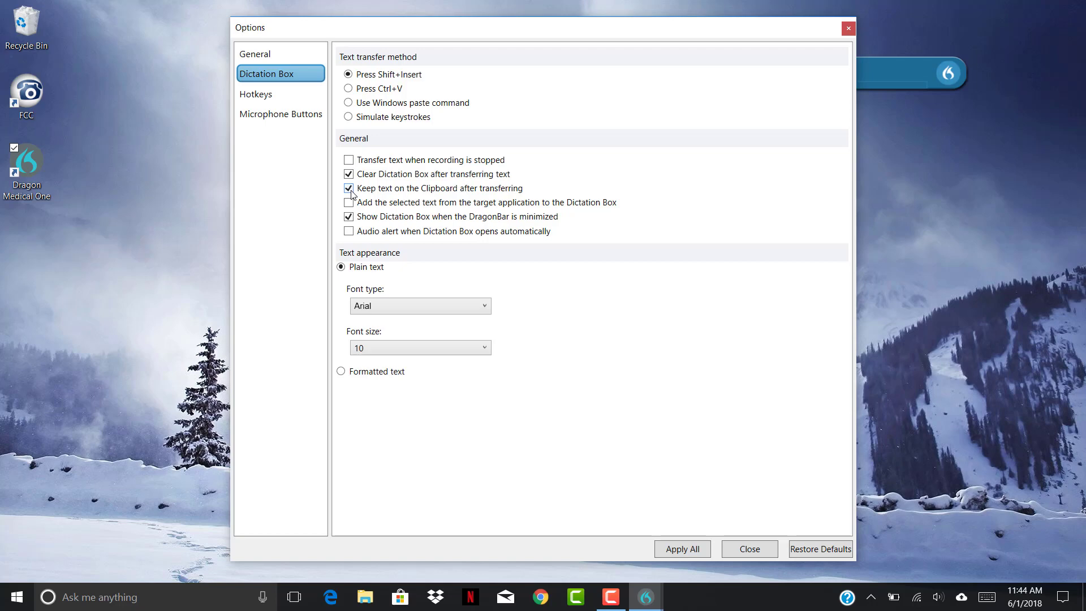
Assign Accept Defaults to the check-mark button of the mobile microphone, apply the change and close the options
{"action": "left_click", "coordinate": [304, 115]}
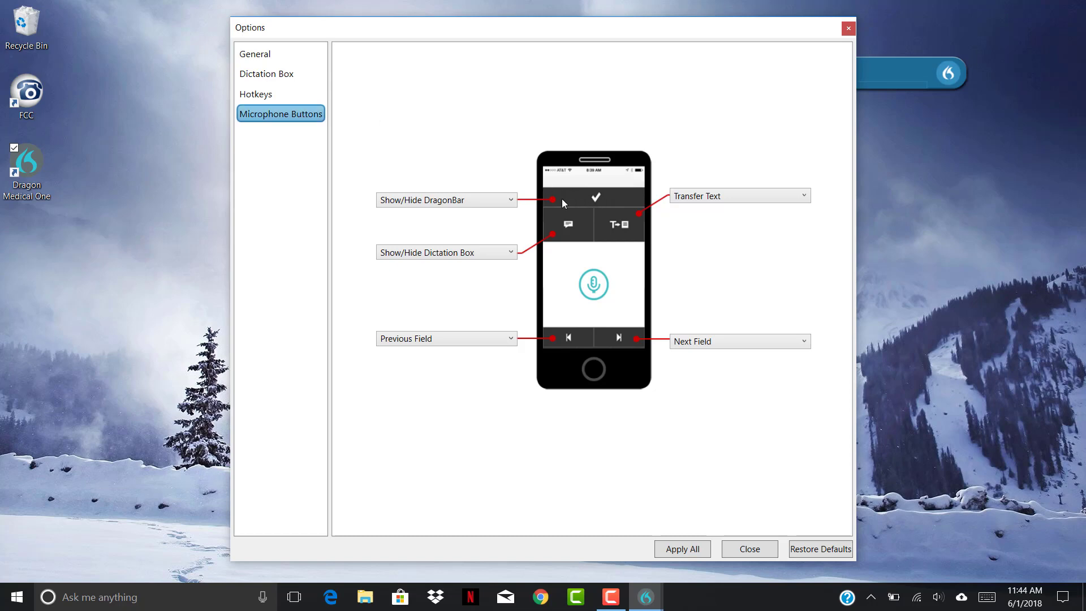
{"action": "left_click", "coordinate": [510, 201]}
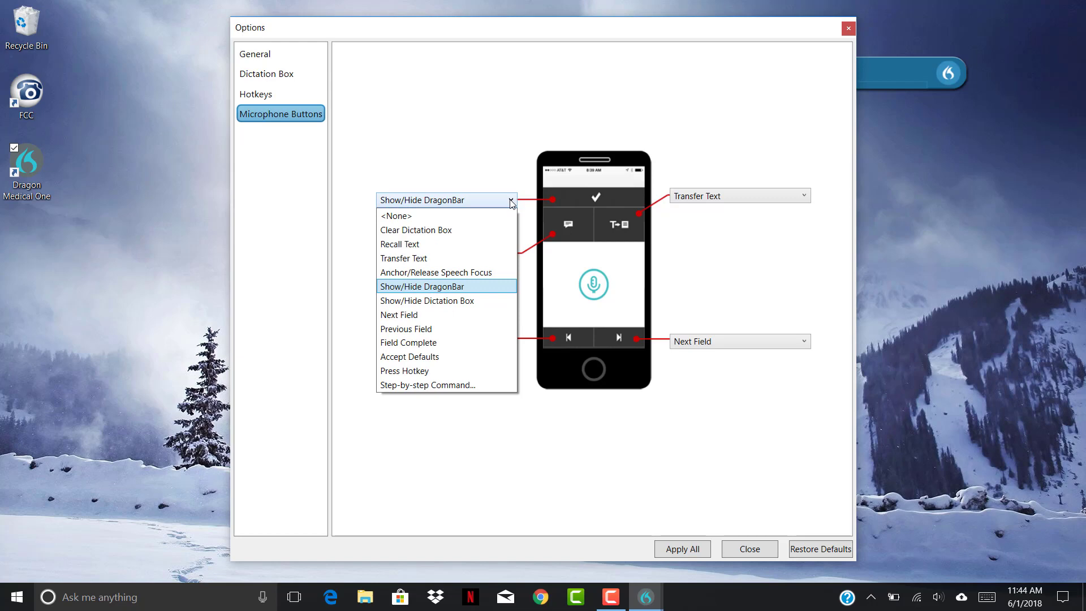
{"action": "left_click", "coordinate": [439, 356]}
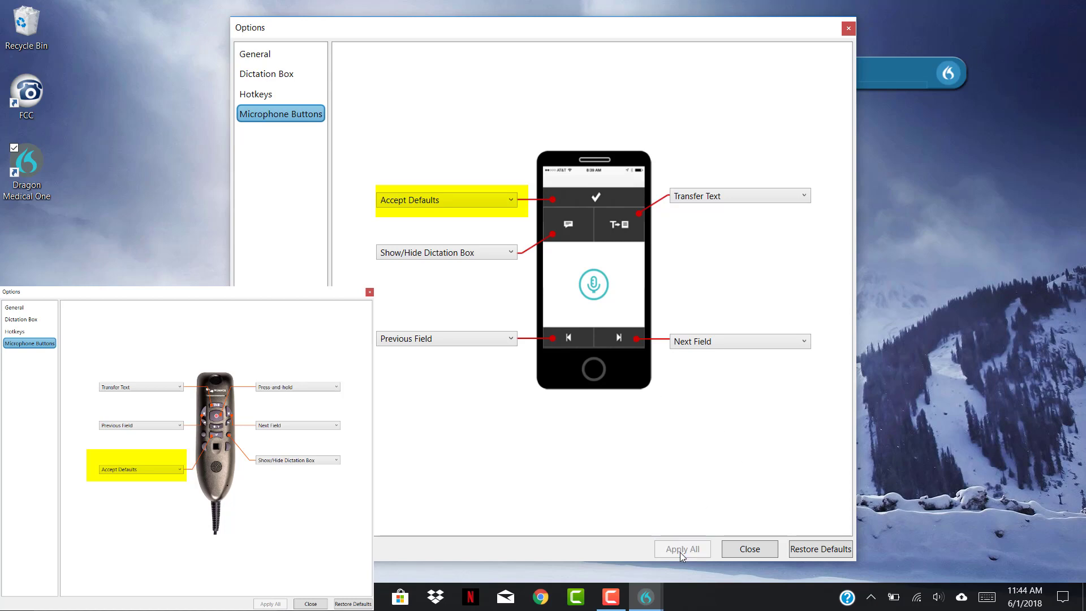
{"action": "left_click", "coordinate": [750, 549]}
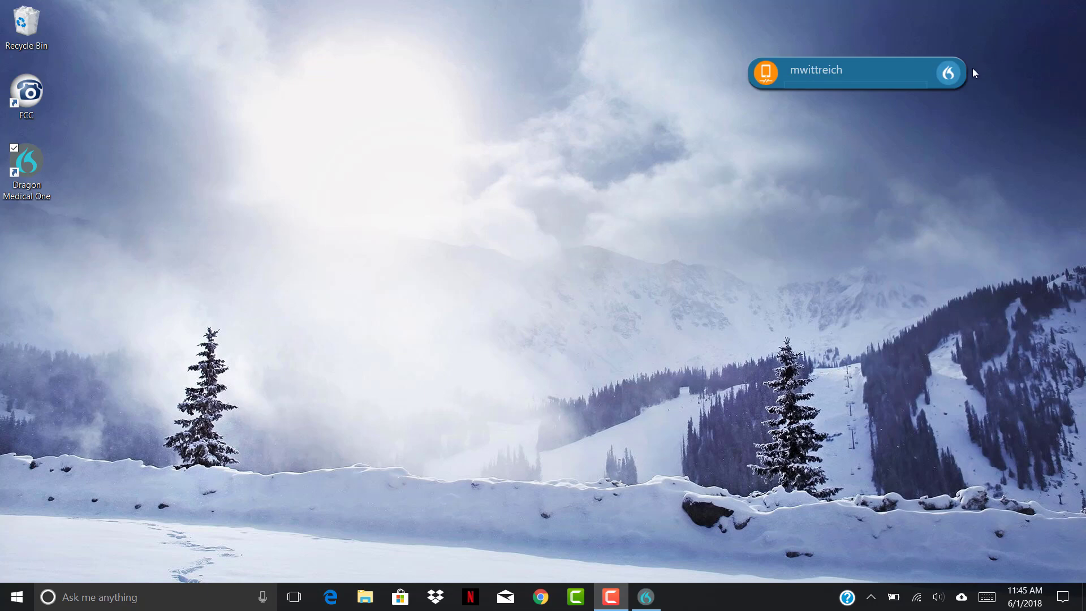
Log off and log back in to Dragon Medical One with Microphone (PowerMicIII-NS) as the microphone
{"action": "left_click", "coordinate": [955, 73]}
{"action": "left_click", "coordinate": [936, 97]}
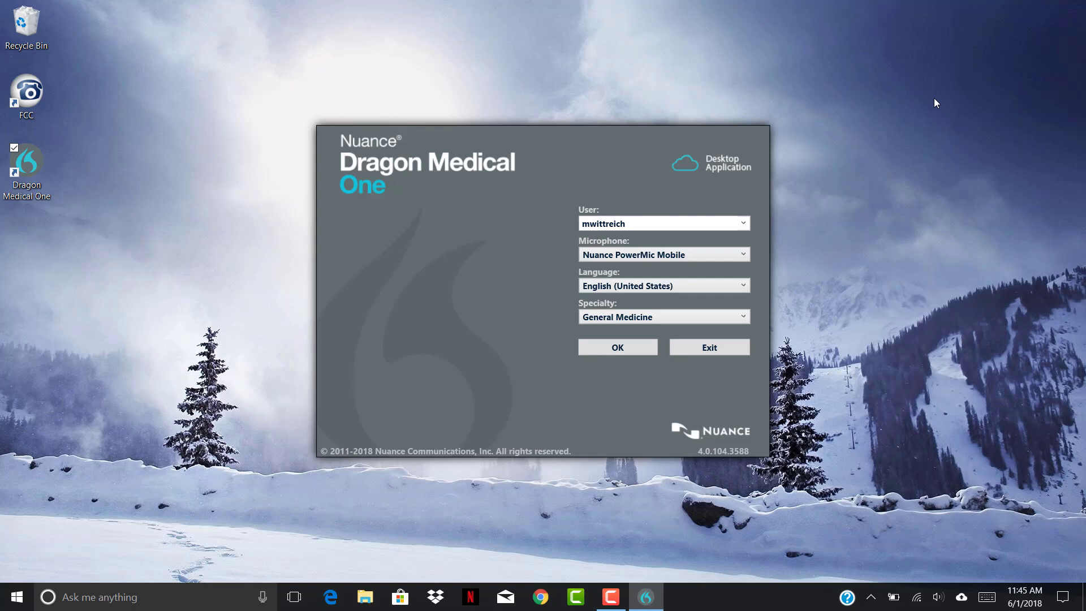
{"action": "left_click", "coordinate": [745, 256]}
{"action": "left_click", "coordinate": [729, 268]}
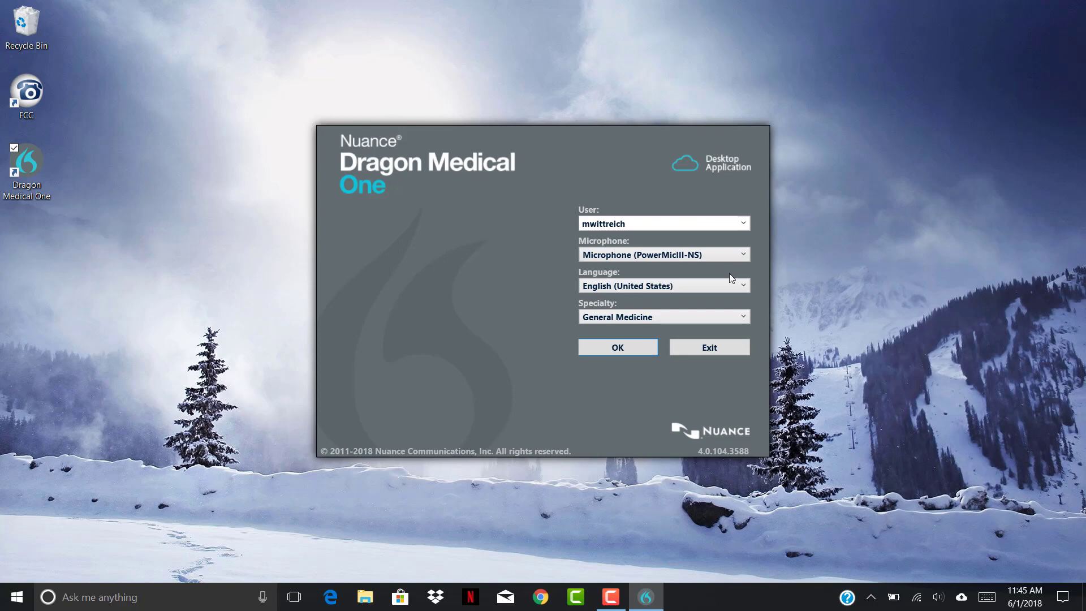
{"action": "left_click", "coordinate": [626, 343]}
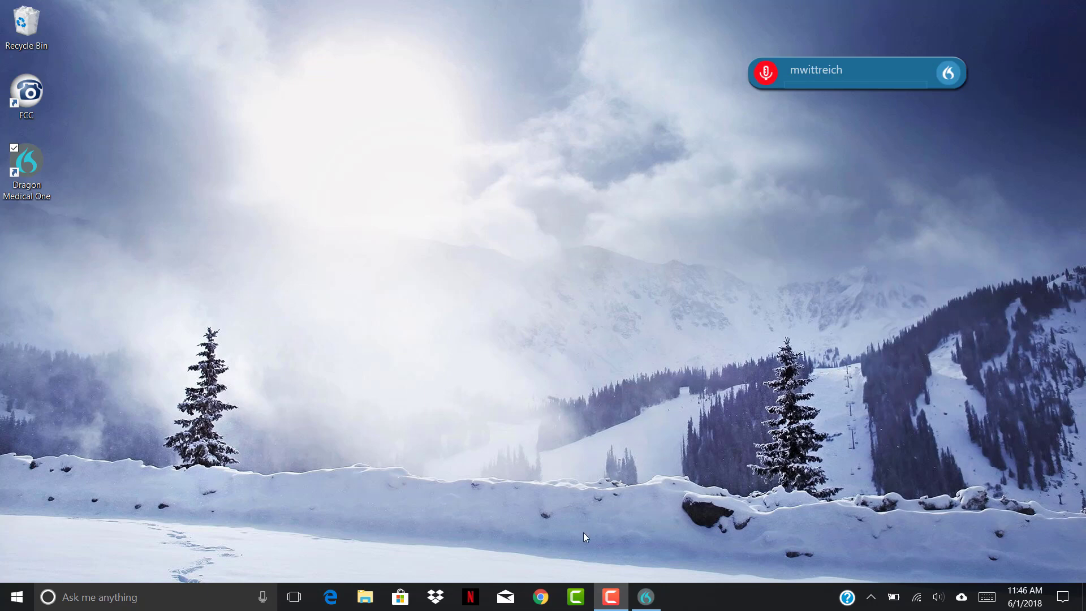
Switch to athenaNet in Chrome and open the exam of today's hypertension appointment
{"action": "left_click", "coordinate": [542, 598]}
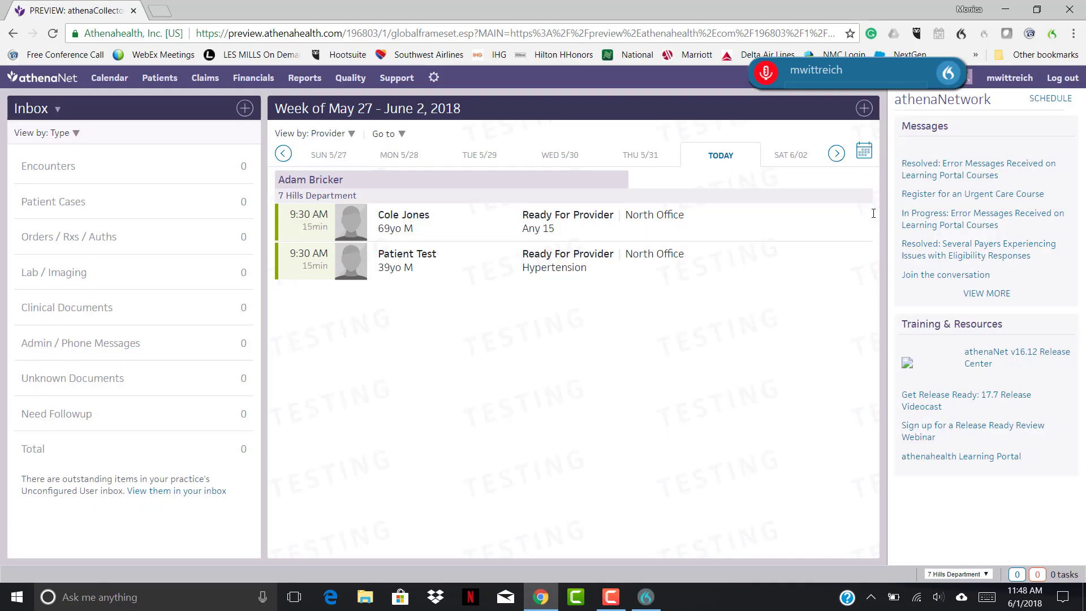
{"action": "left_click", "coordinate": [720, 273]}
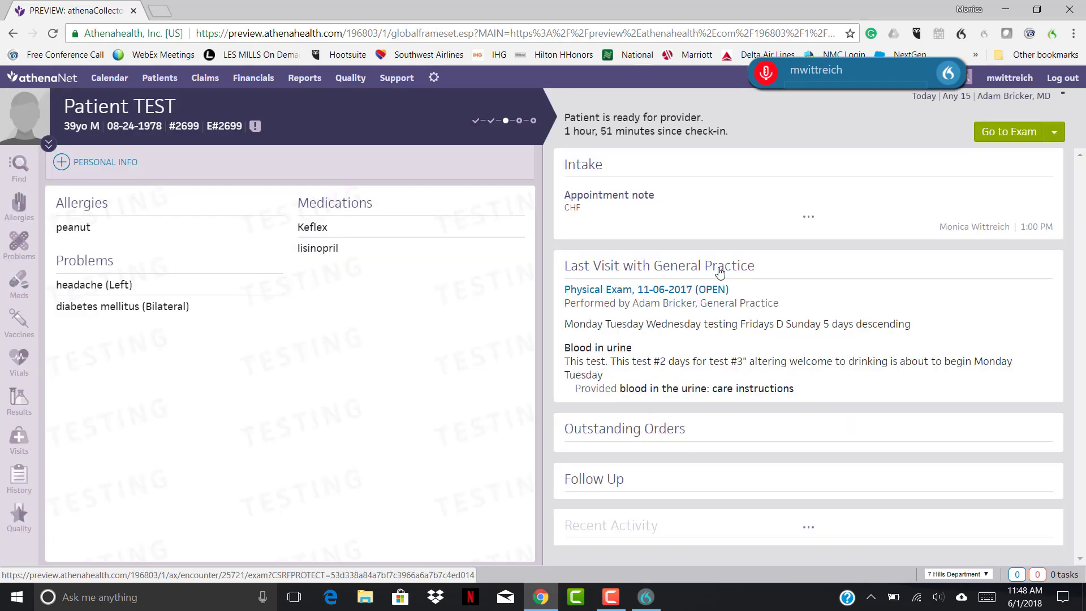
{"action": "left_click", "coordinate": [1005, 135]}
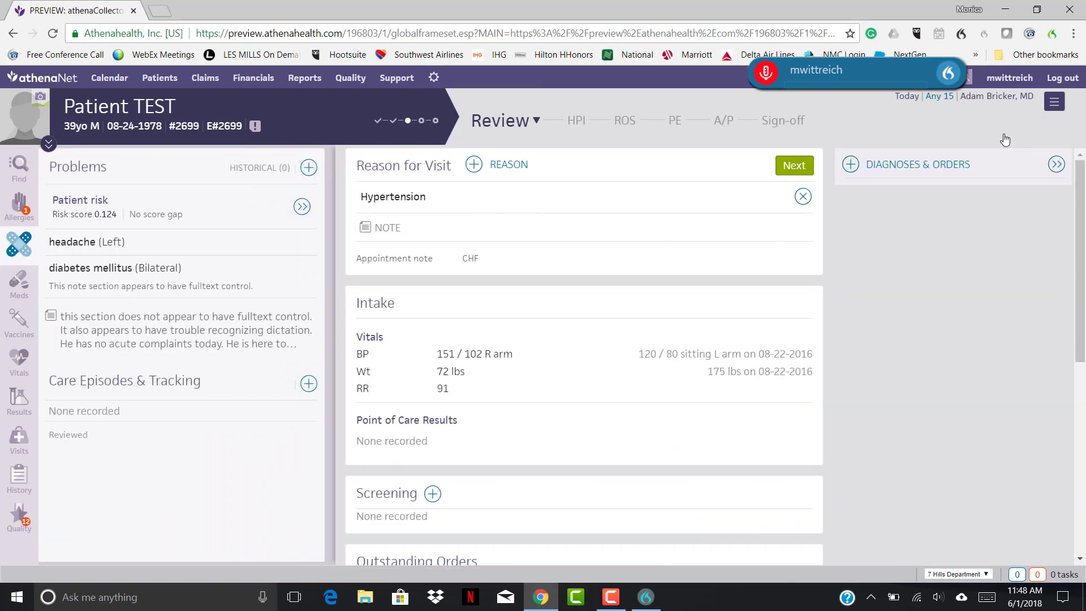
Dictate the HPI note on the CHF exacerbation, insert "since his last visit" after the weight gain, and add the sentence about the previous doctor
{"action": "left_click", "coordinate": [576, 126]}
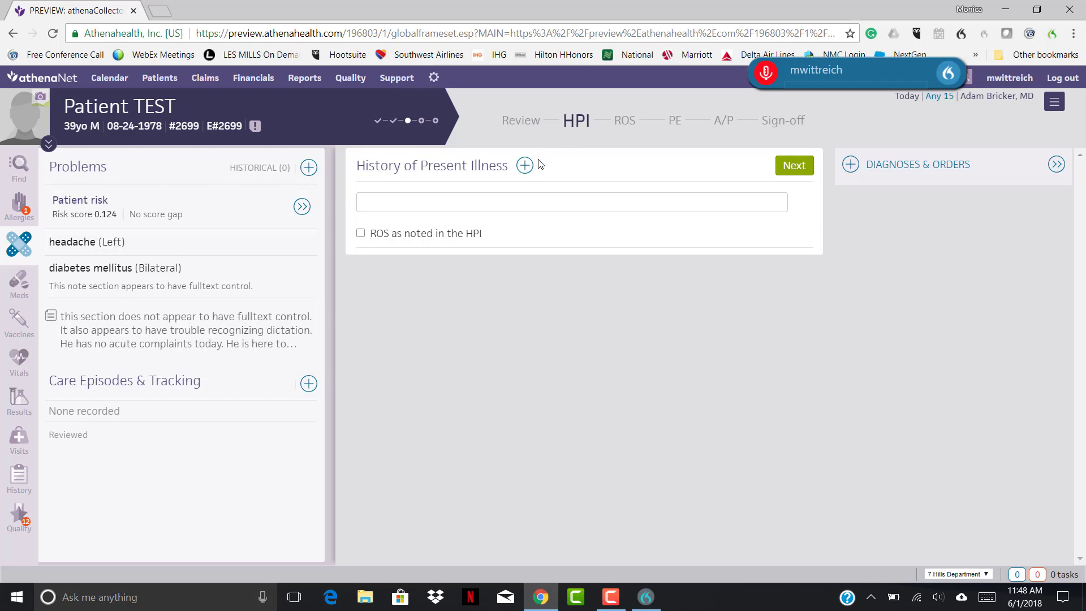
{"action": "left_click", "coordinate": [519, 202]}
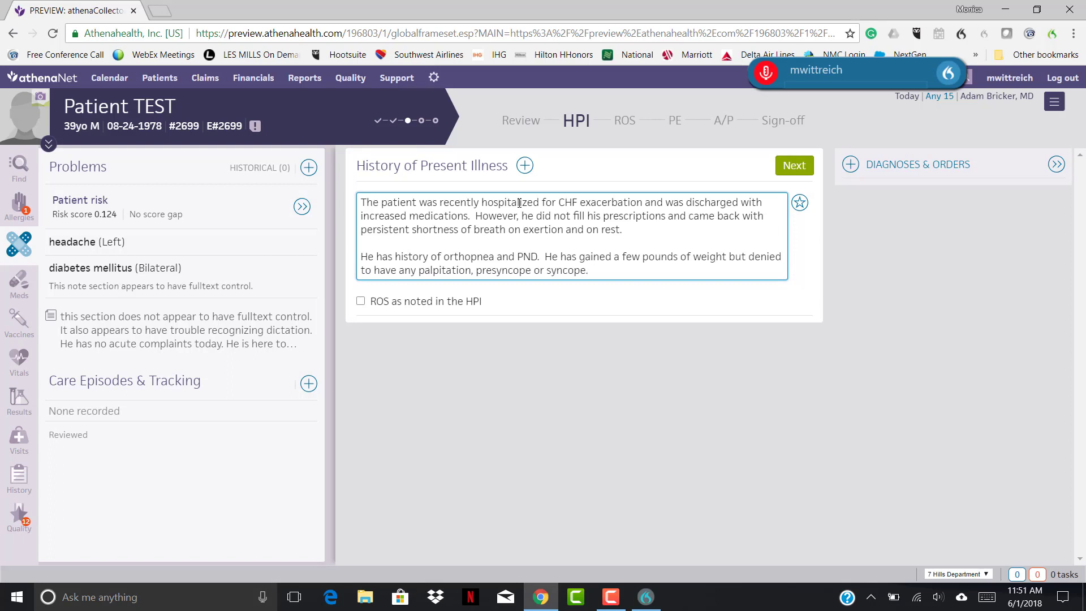
{"action": "key", "text": "KP_Add"}
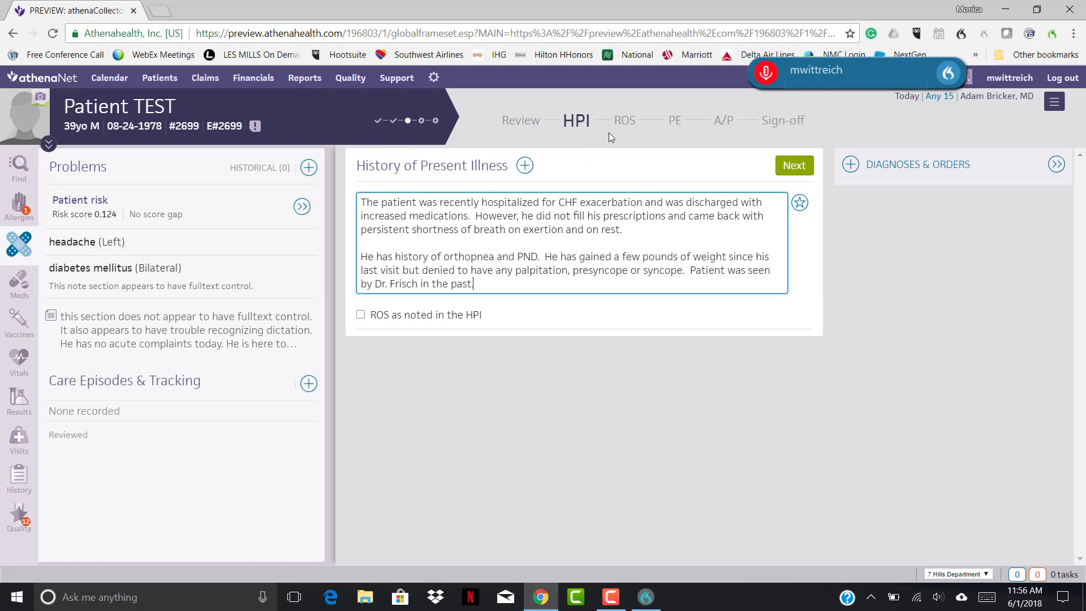
Dictate the review of systems, starting "Positive for right upper quadrant pain", in the Dictation Box and transfer it to the ROS text field
{"action": "left_click", "coordinate": [622, 121]}
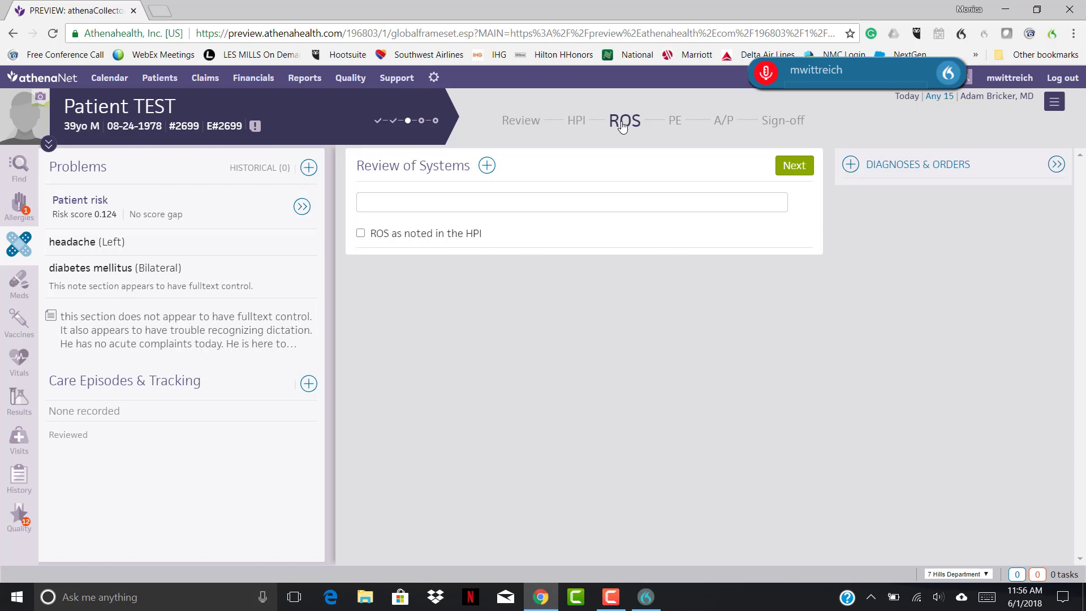
{"action": "key", "text": "KP_Add"}
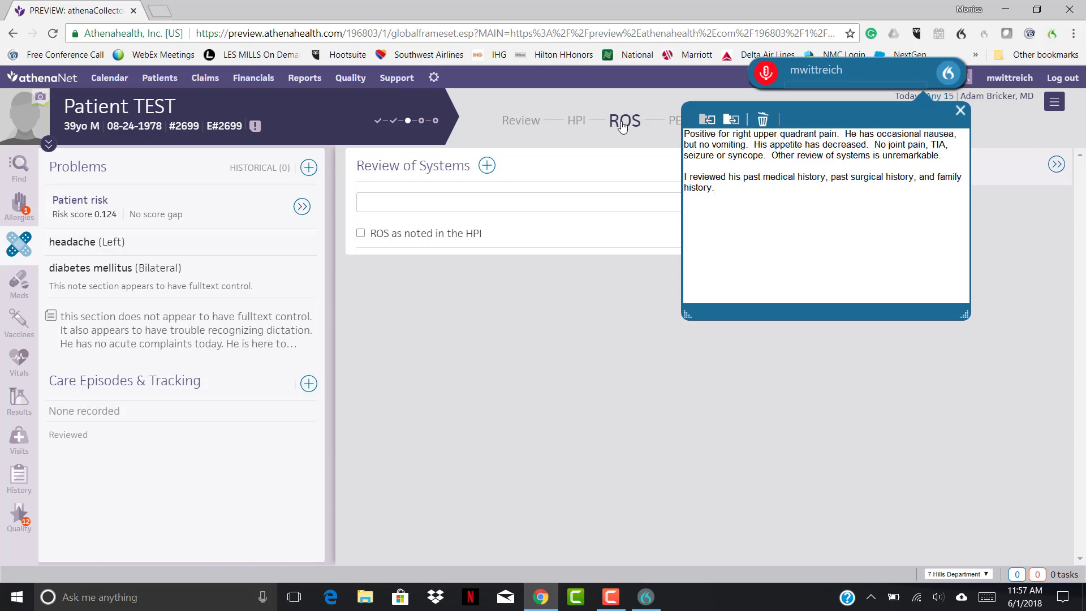
{"action": "left_click", "coordinate": [547, 204]}
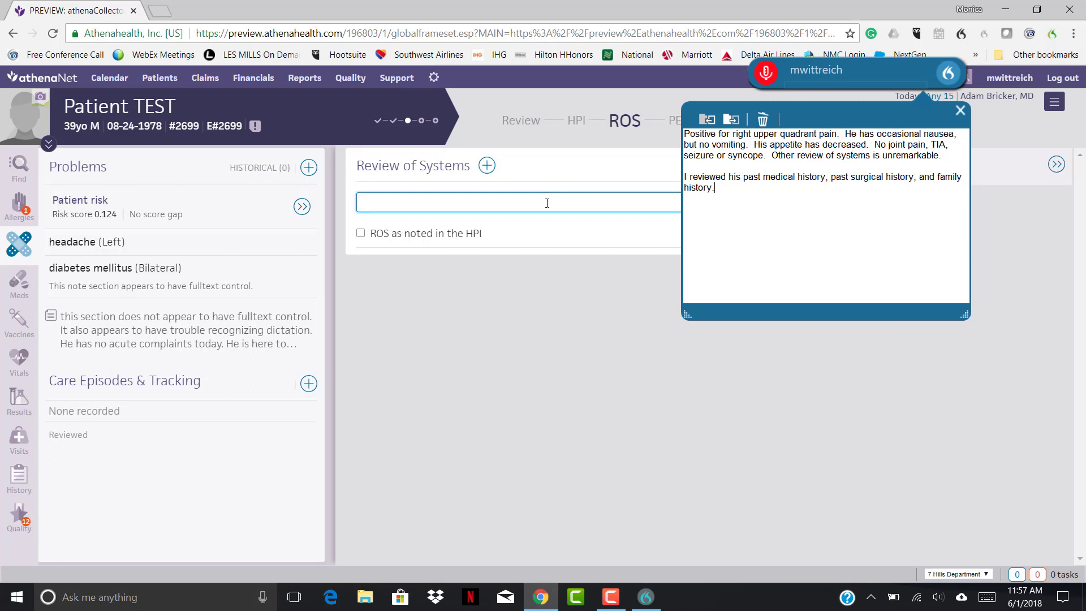
{"action": "left_click", "coordinate": [709, 119]}
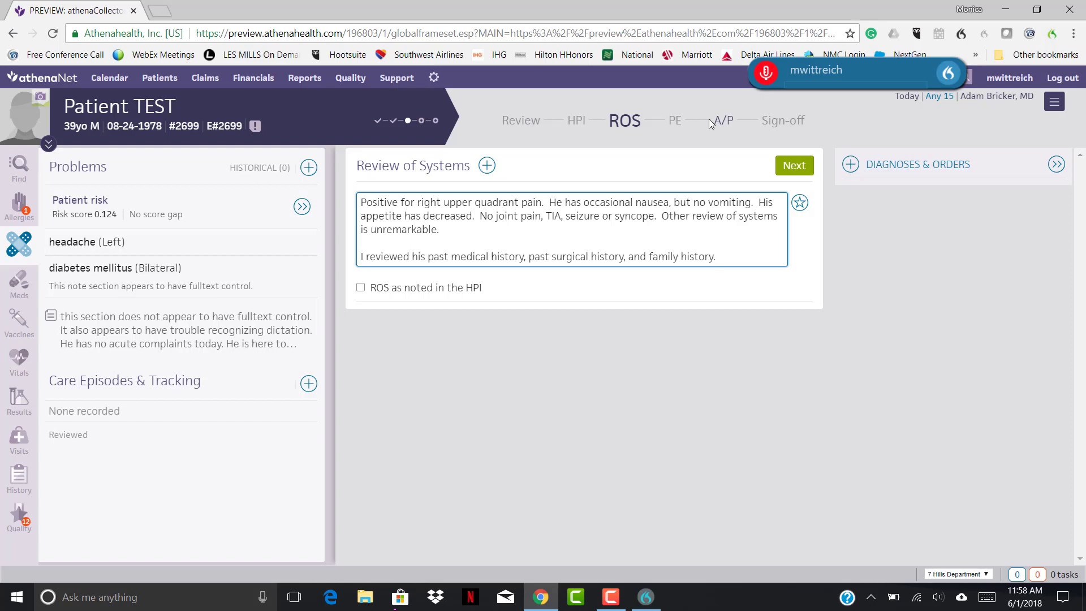
Create an auto-text named "my histories" from the ROS sentence "I reviewed his past medical history, past surgical history, and family history."
{"action": "triple_click", "coordinate": [742, 256]}
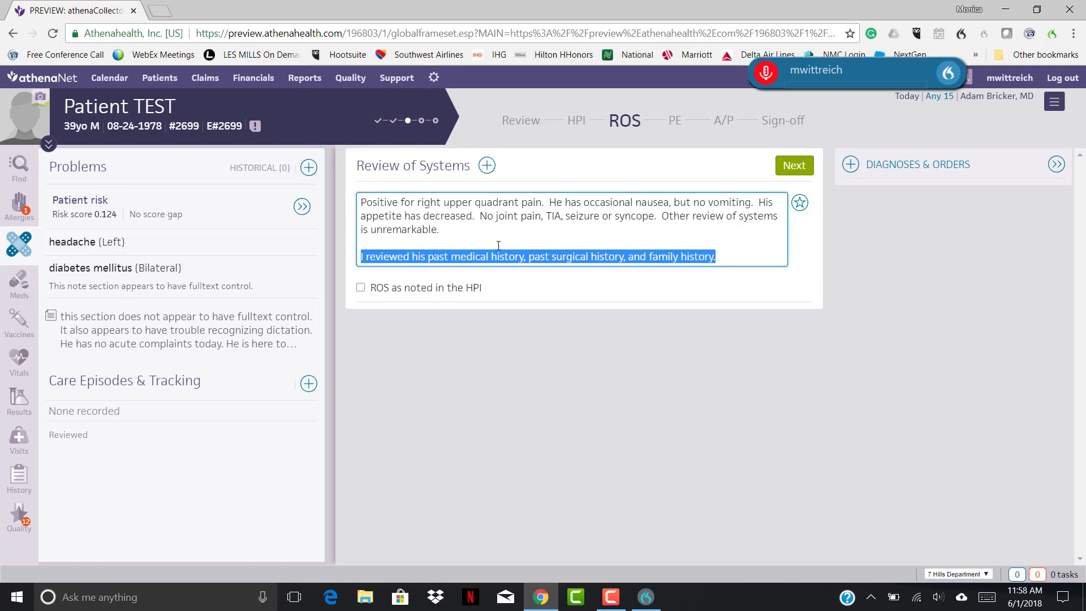
{"action": "key", "text": "KP_Add"}
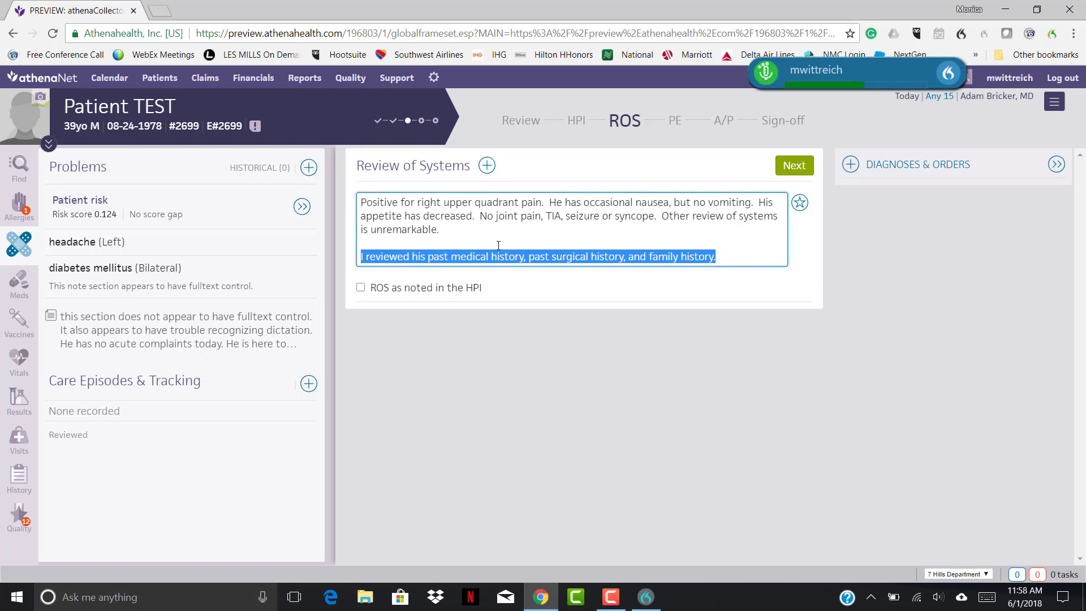
{"action": "key", "text": "KP_Add"}
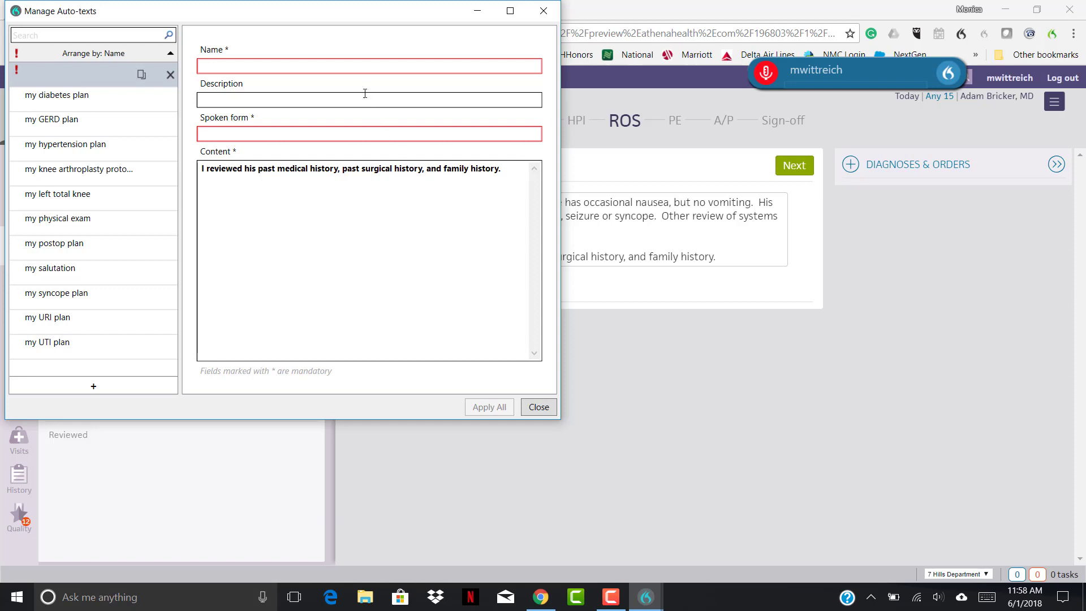
{"action": "left_click", "coordinate": [359, 68]}
{"action": "type", "text": "my "}
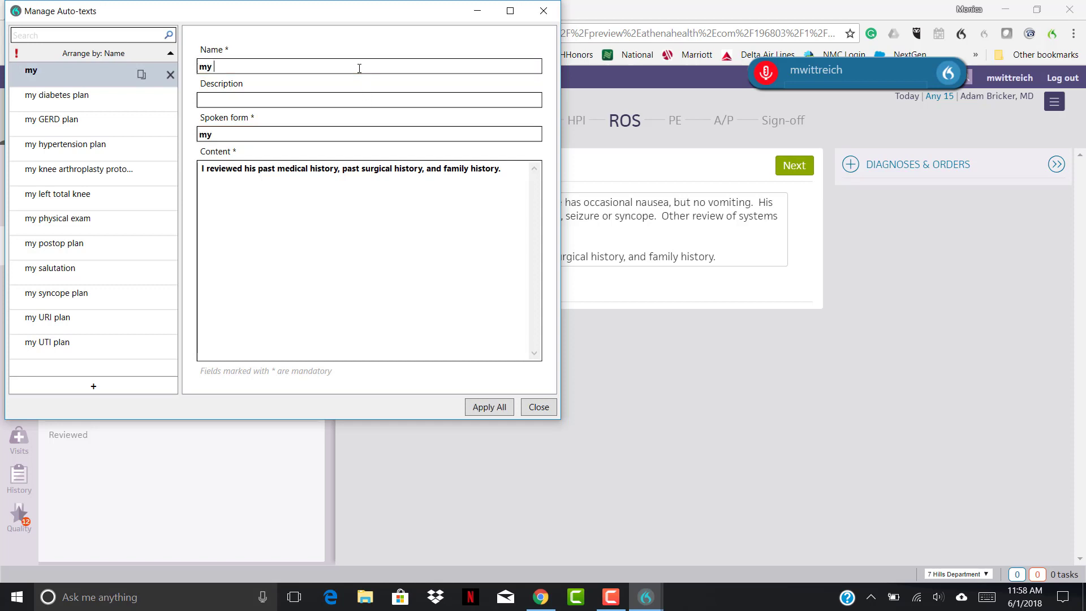
{"action": "type", "text": "histo"}
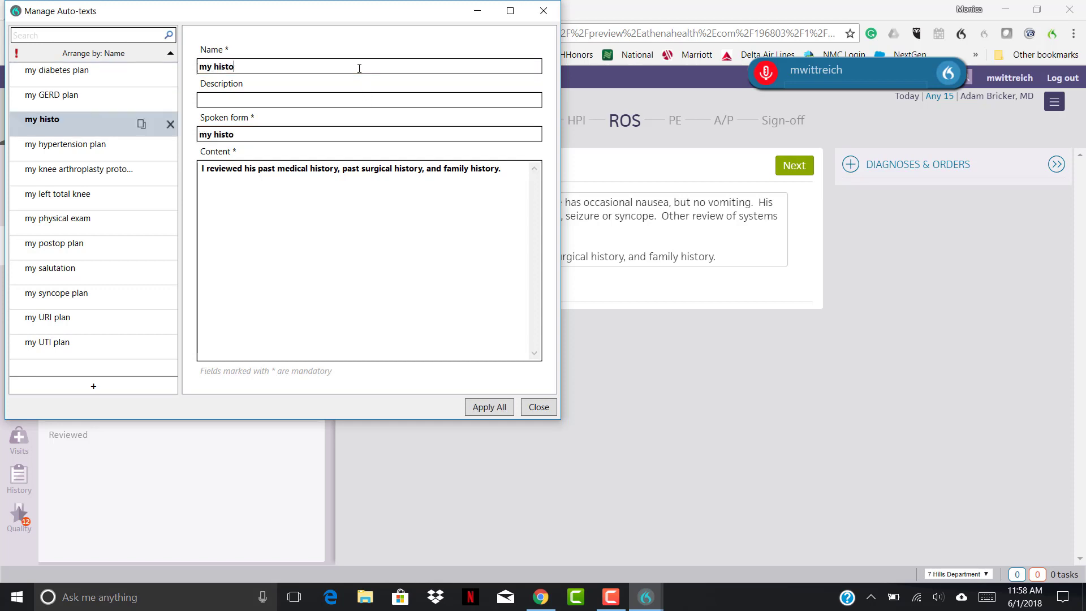
{"action": "type", "text": "ries"}
{"action": "left_click", "coordinate": [494, 409]}
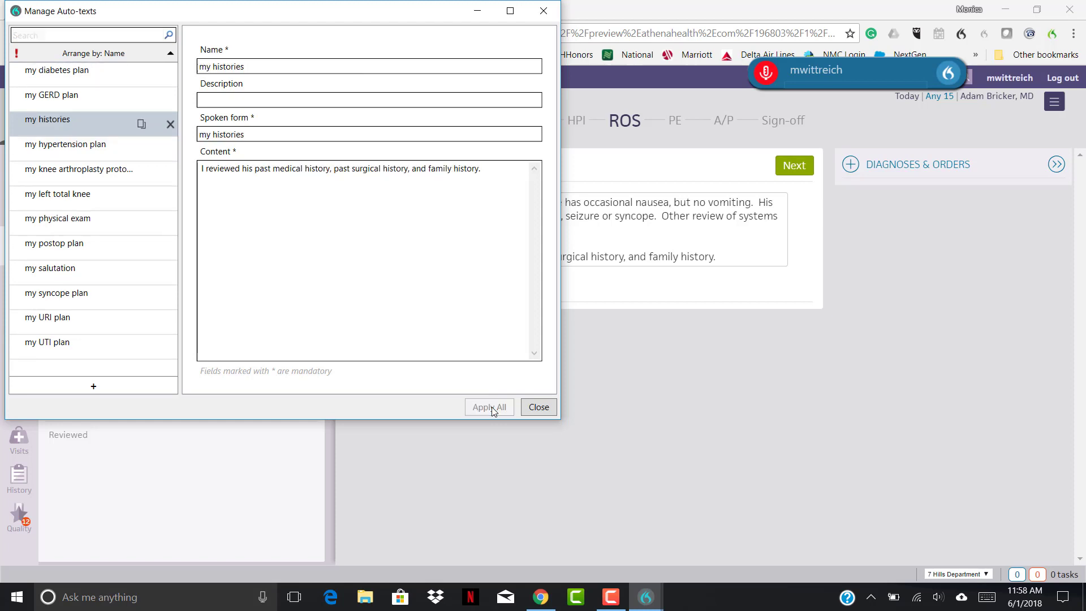
{"action": "left_click", "coordinate": [539, 407]}
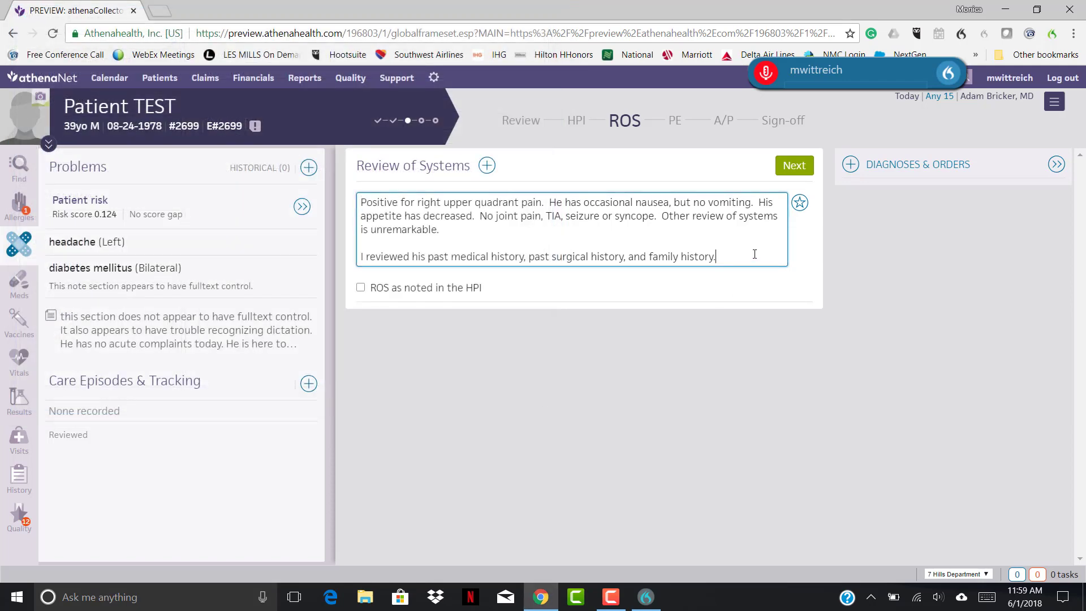
{"action": "key", "text": "KP_Add"}
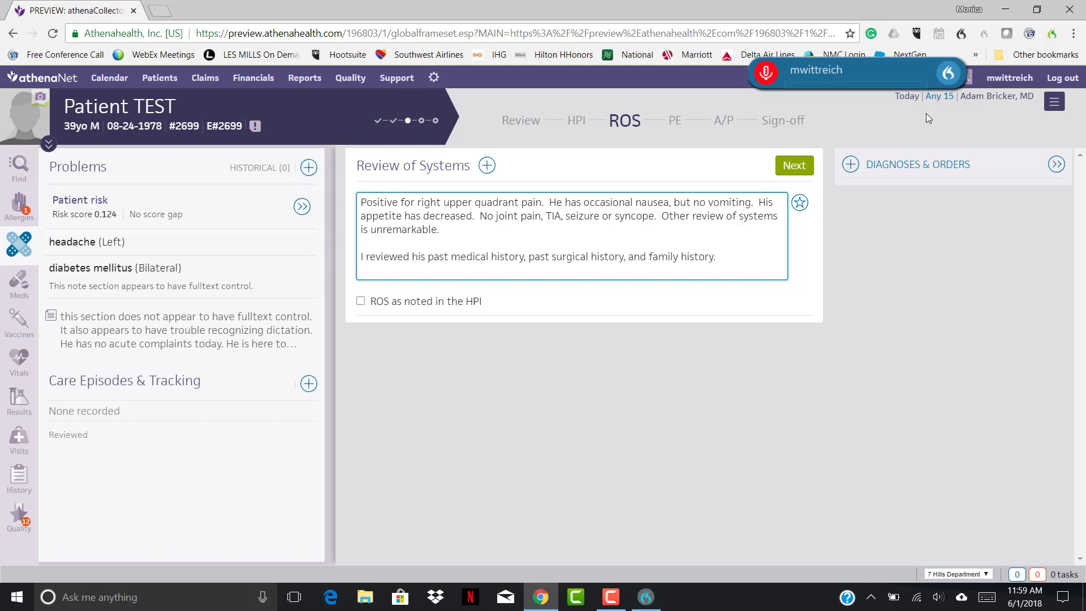
Review the bracketed fields in the content of the "my physical exam" auto-text and close the auto-text manager
{"action": "left_click", "coordinate": [952, 74]}
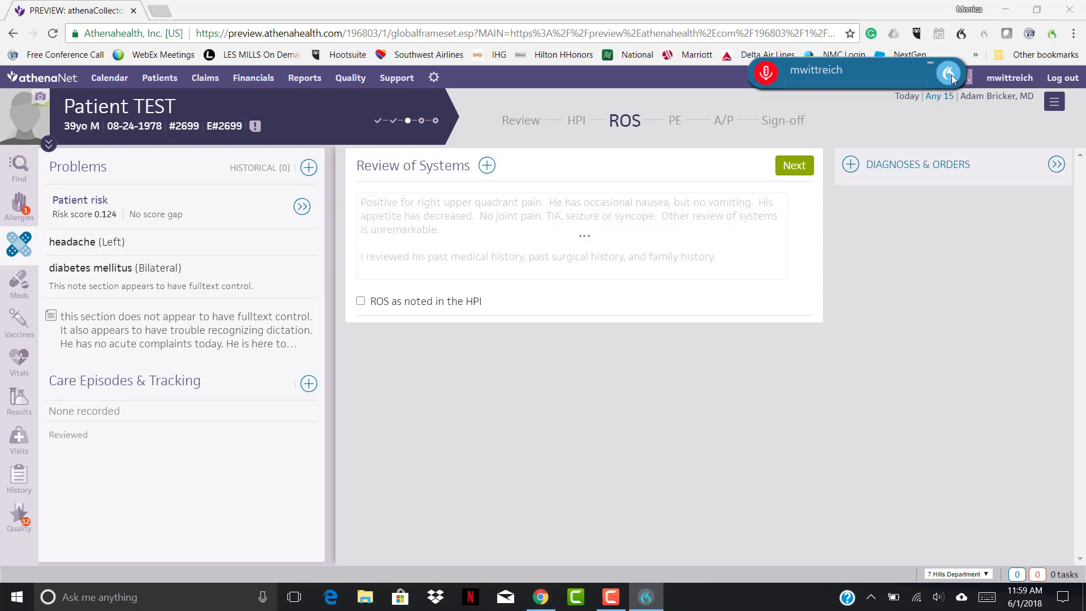
{"action": "left_click", "coordinate": [892, 136]}
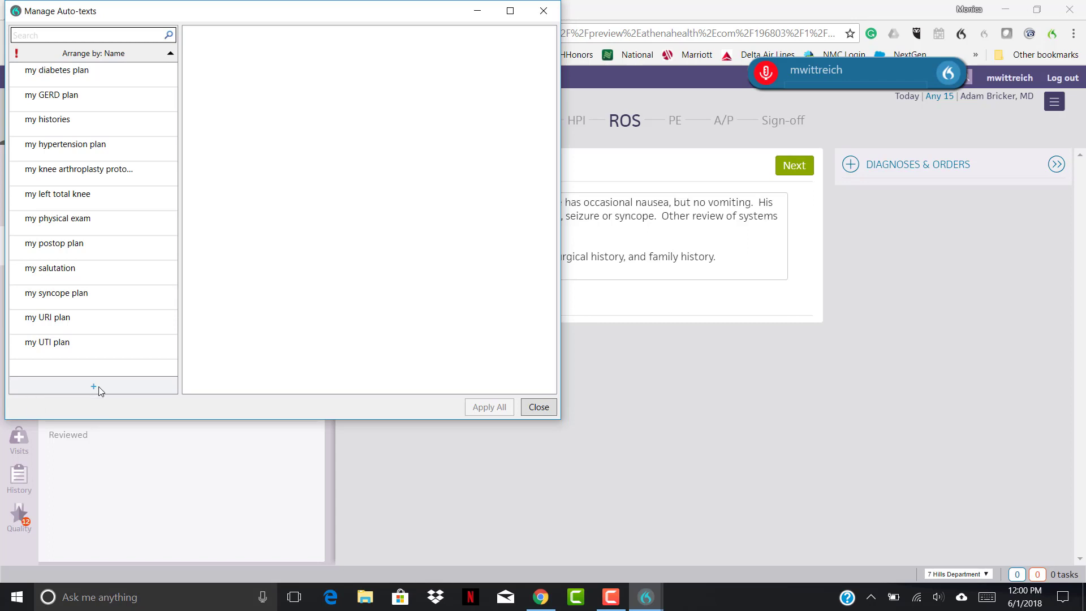
{"action": "left_click", "coordinate": [110, 228]}
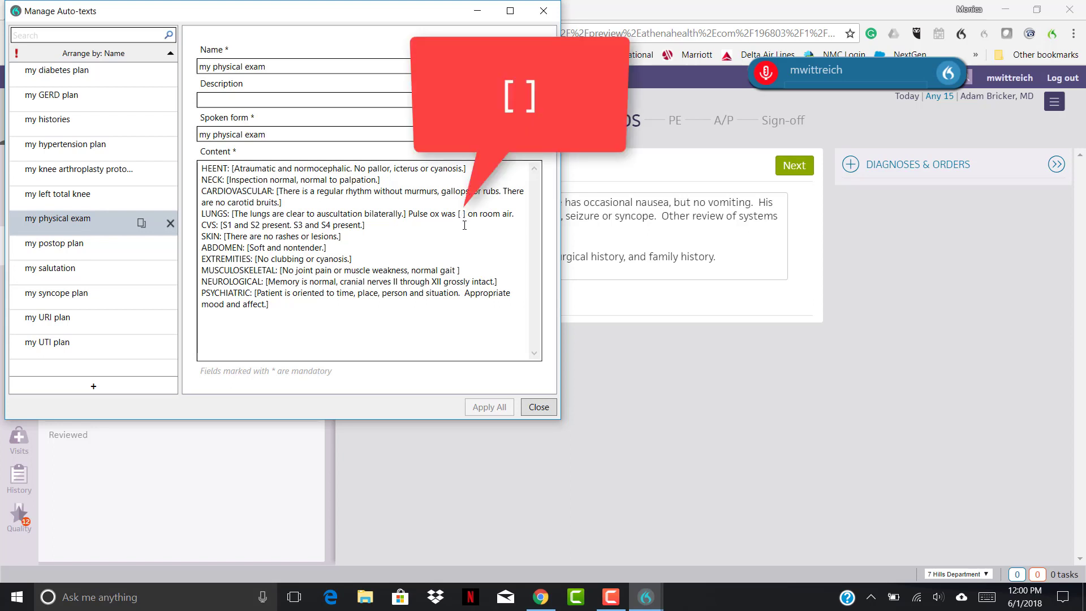
{"action": "left_click", "coordinate": [541, 409]}
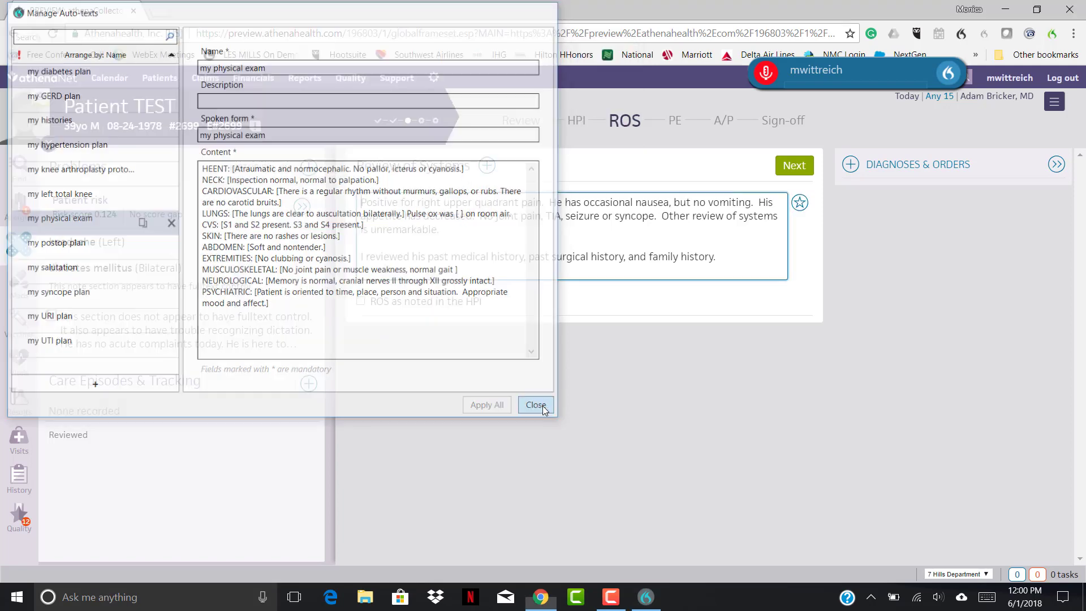
Insert the "my physical exam" auto-text in the PE note, dictating a supple neck with 5 cm jugular venous distention, 98% pulse ox and 1+ edema
{"action": "left_click", "coordinate": [675, 122]}
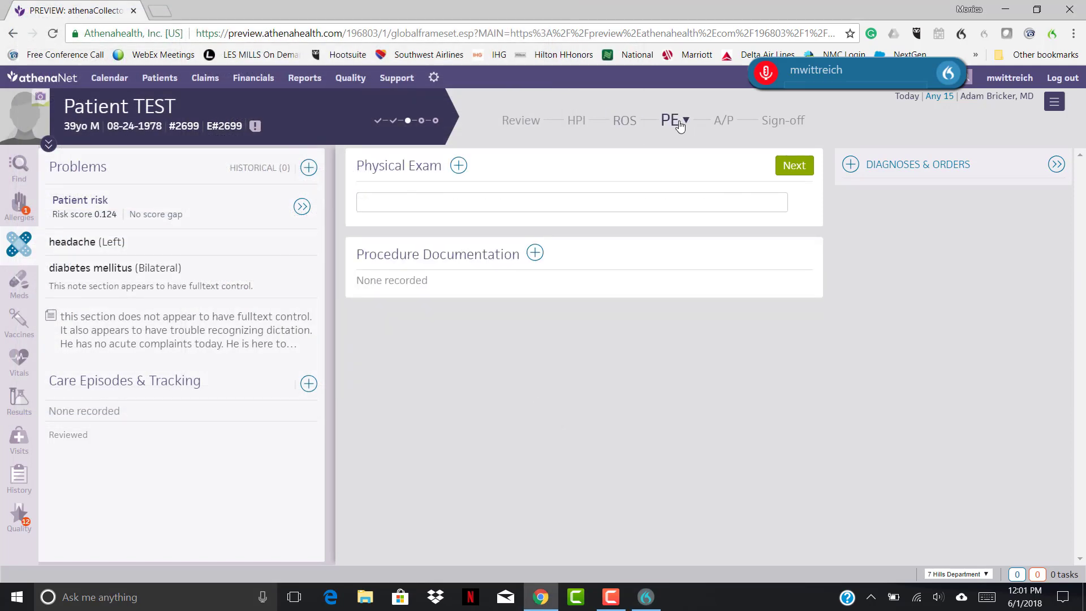
{"action": "left_click", "coordinate": [623, 206]}
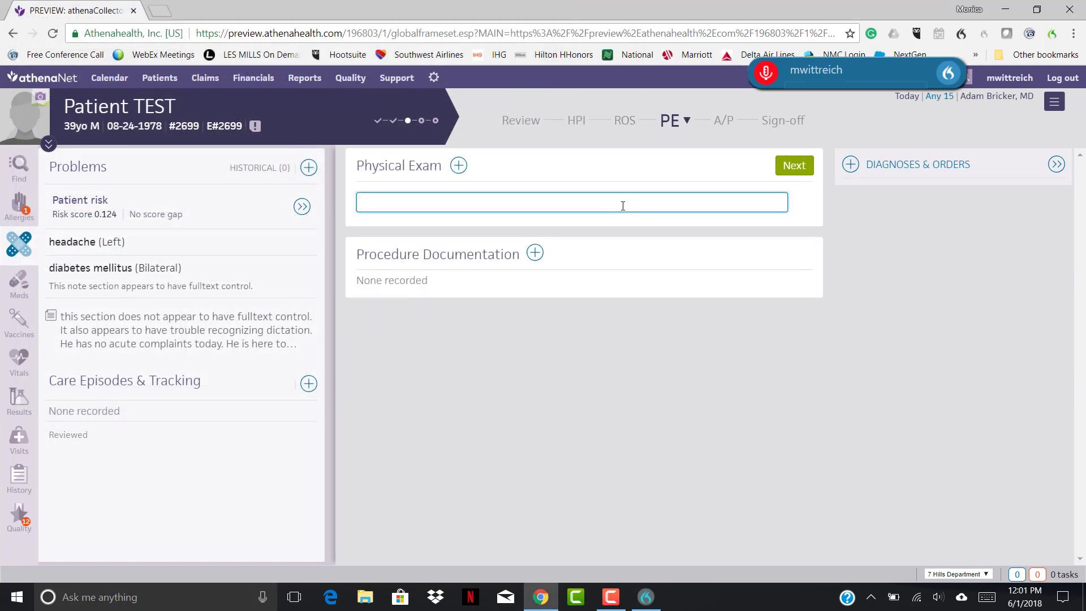
{"action": "key", "text": "KP_Add"}
{"action": "key", "text": "KP_Add"}
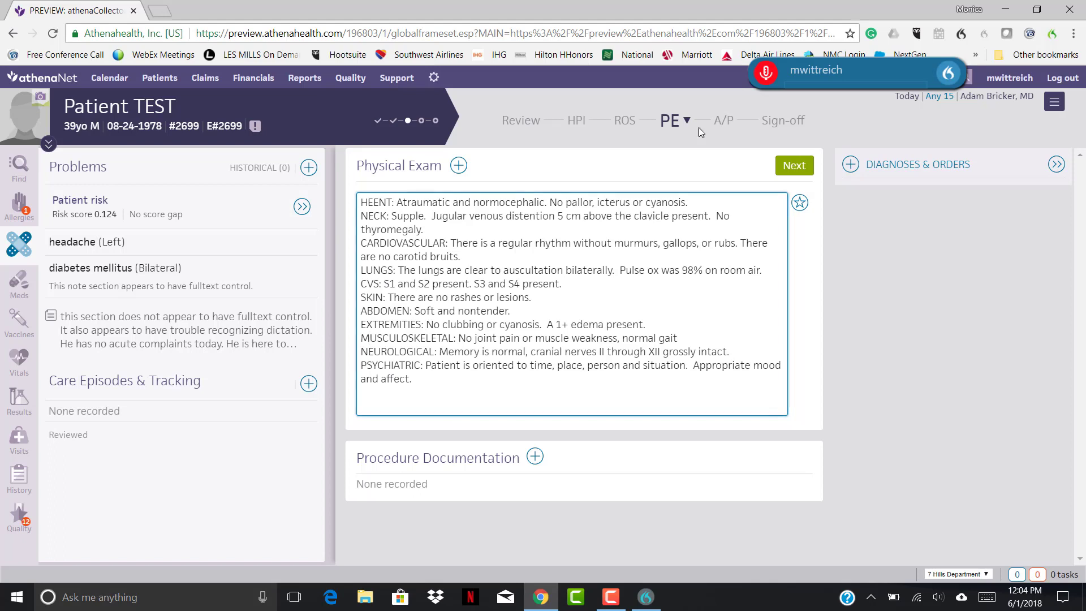
Open the A/P section and dictate "Hypertension" into the Diagnoses & Orders search
{"action": "left_click", "coordinate": [724, 121]}
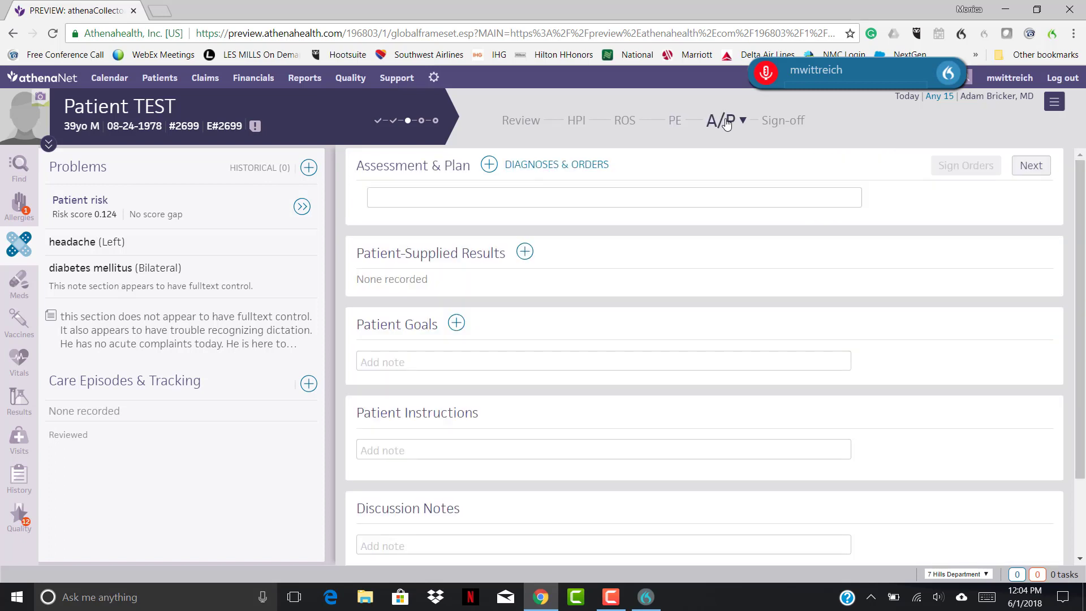
{"action": "left_click", "coordinate": [490, 165]}
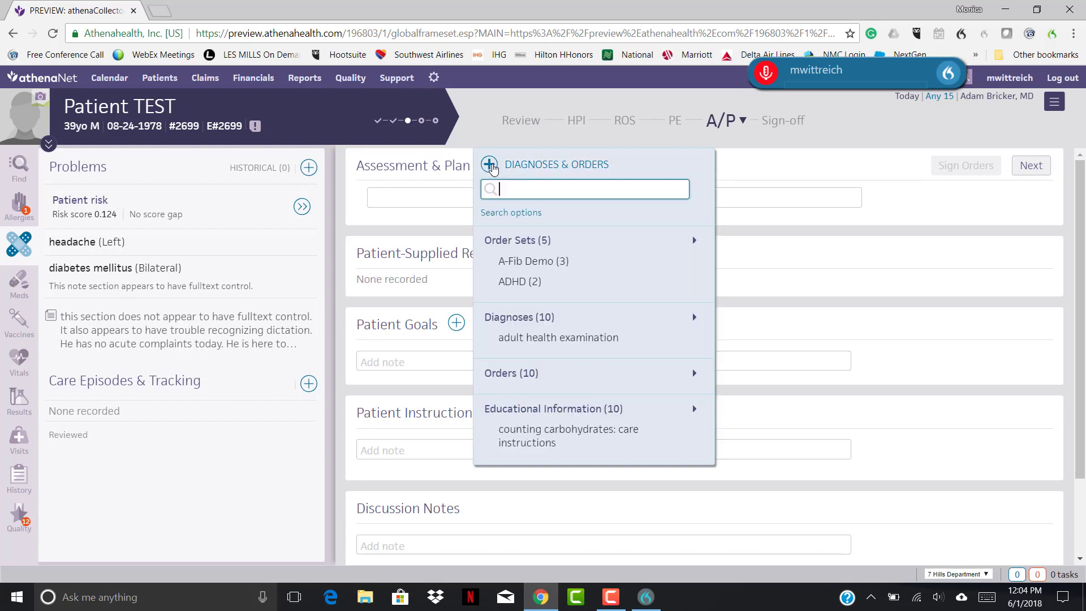
{"action": "key", "text": "KP_Add"}
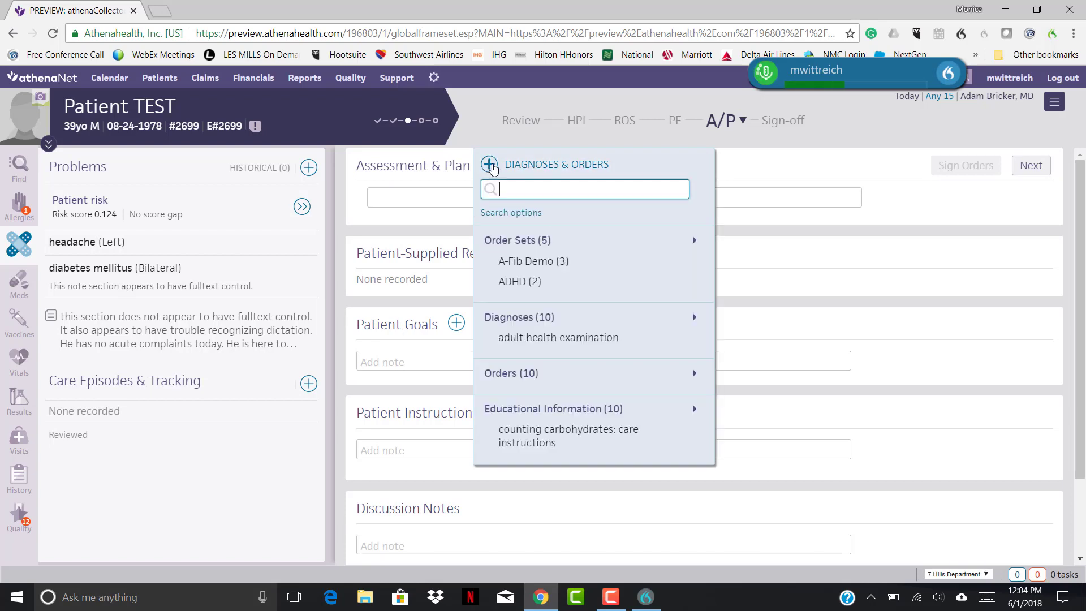
{"action": "key", "text": "KP_Add"}
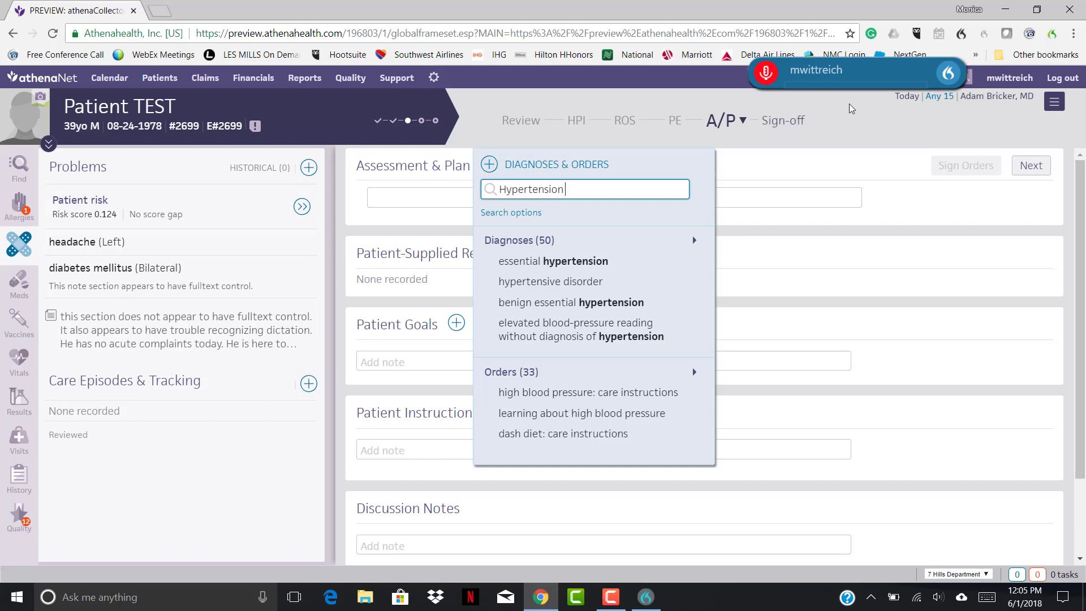
Add a new step-by-step command in Dragon Medical One with "search" as its name and spoken form
{"action": "left_click", "coordinate": [949, 75]}
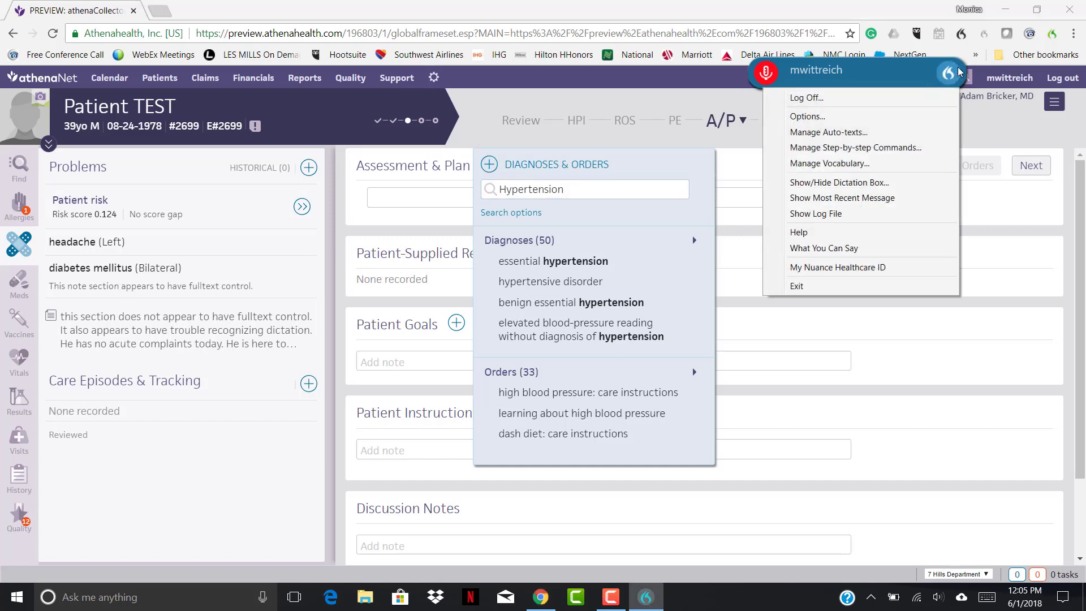
{"action": "left_click", "coordinate": [885, 149]}
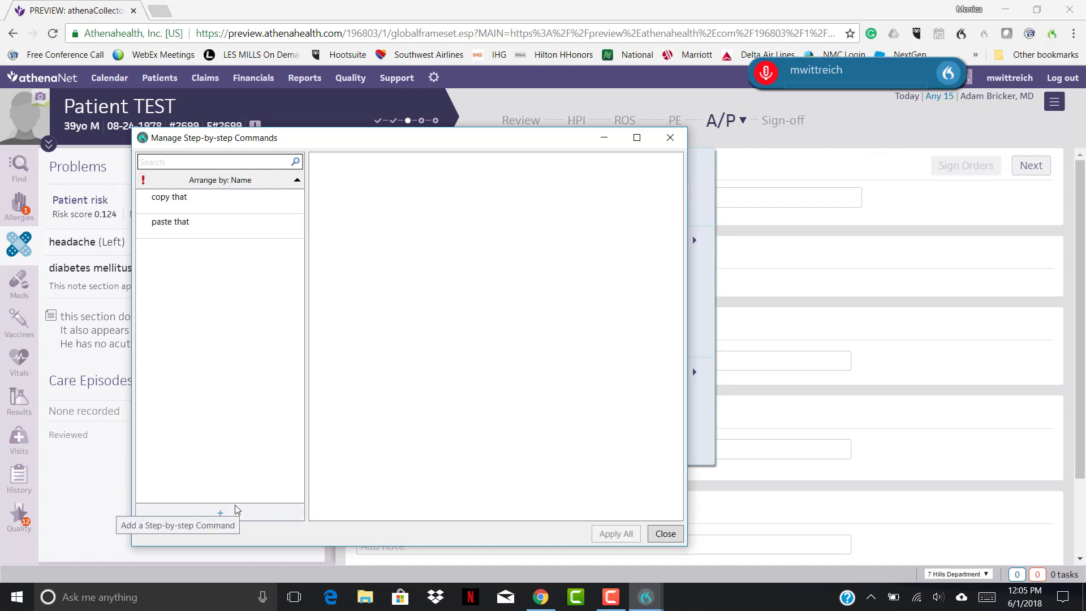
{"action": "left_click", "coordinate": [225, 517]}
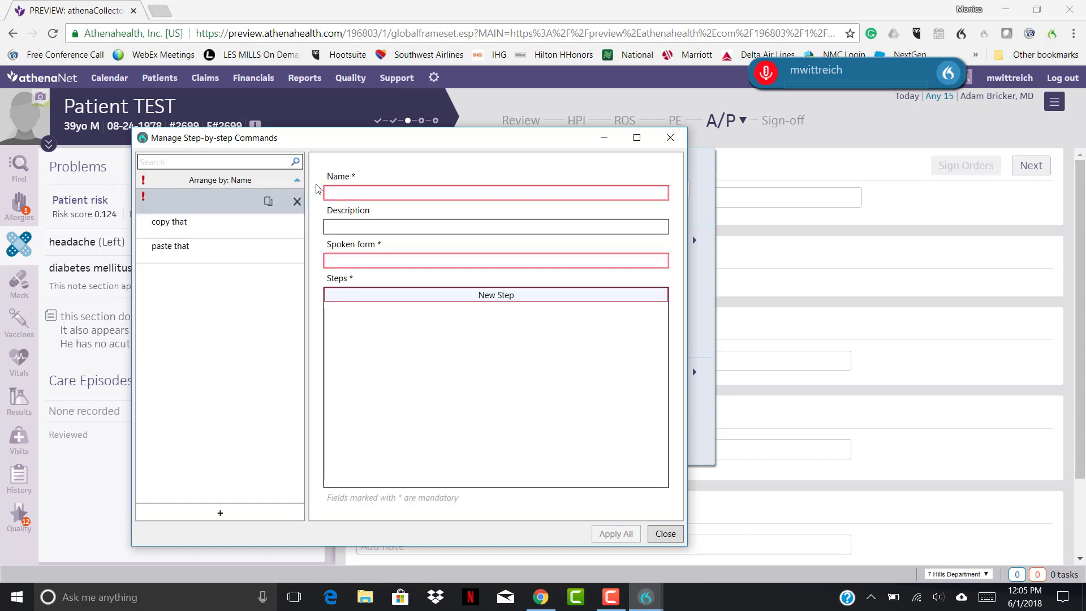
{"action": "left_click", "coordinate": [338, 193]}
{"action": "type", "text": "s"}
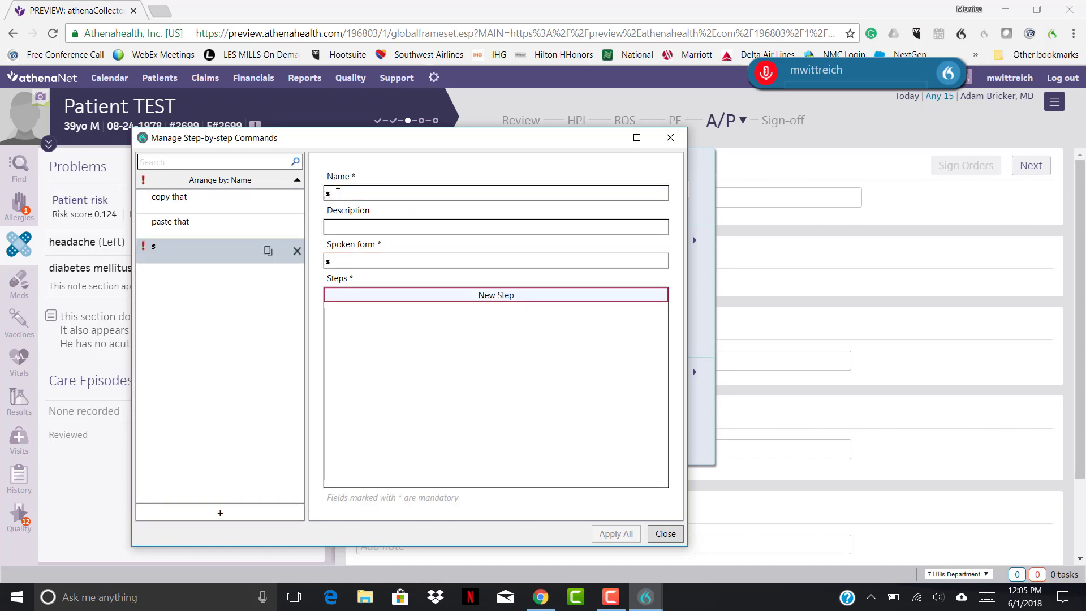
{"action": "type", "text": "earch"}
Give the "search" command a Press Hotkey step with Space as the hotkey, apply it and close the command manager
{"action": "left_click", "coordinate": [484, 295]}
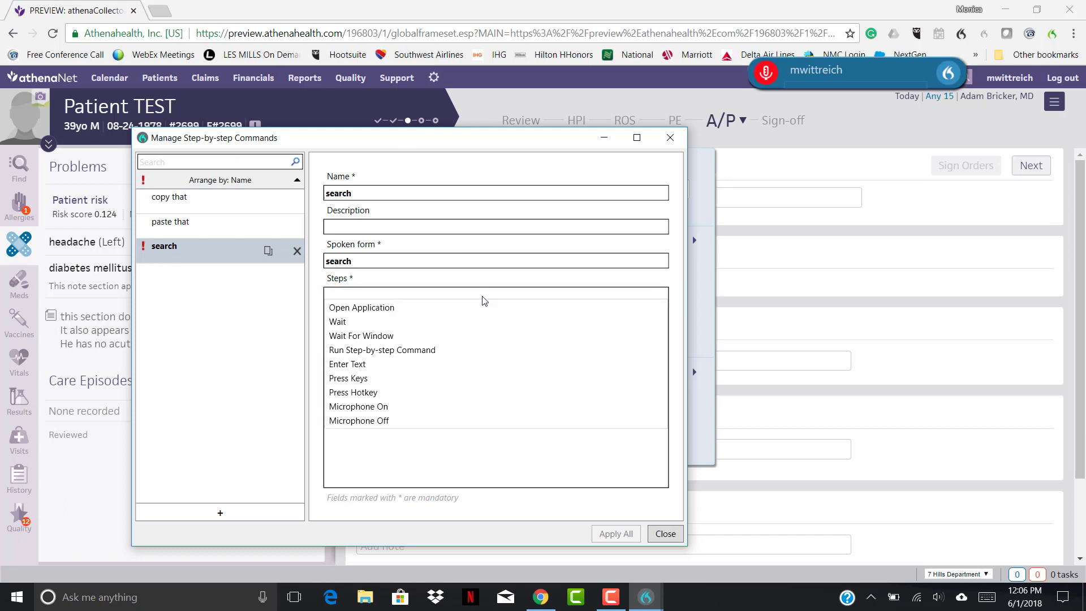
{"action": "left_click", "coordinate": [411, 393]}
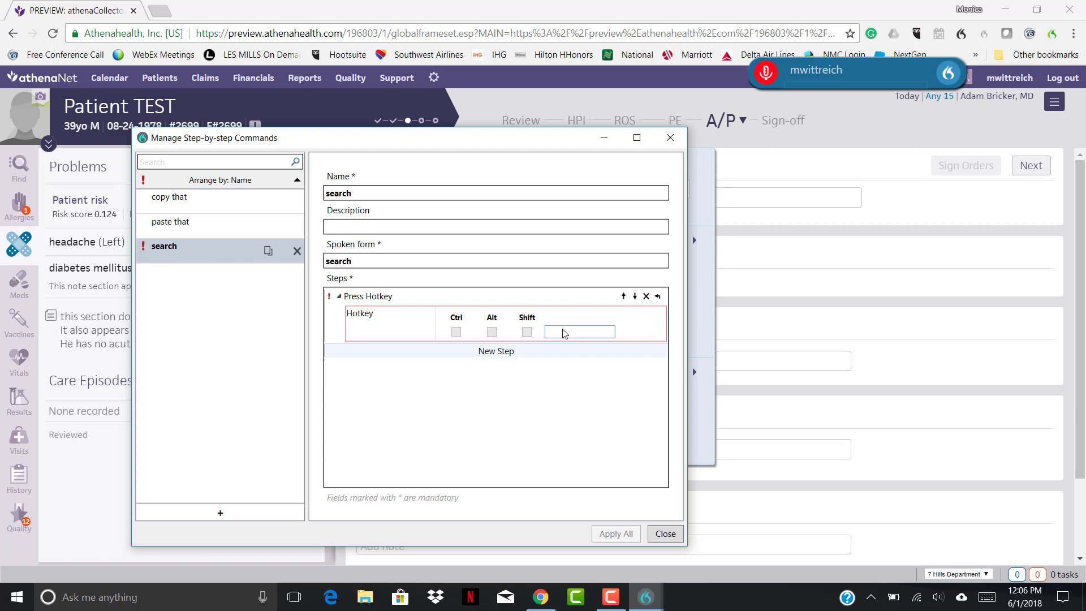
{"action": "key", "text": "space"}
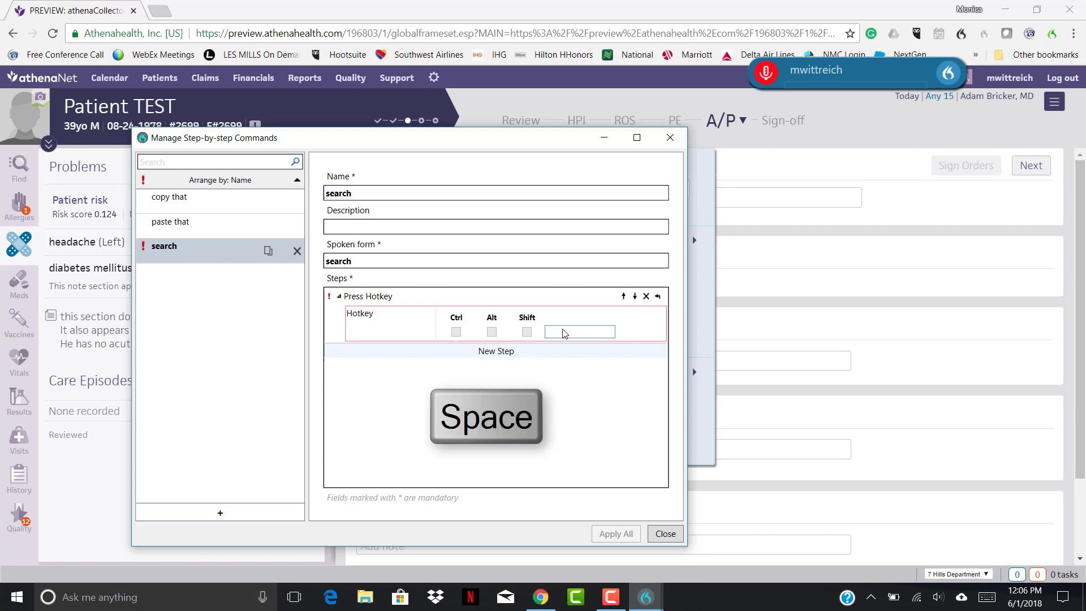
{"action": "key", "text": "space"}
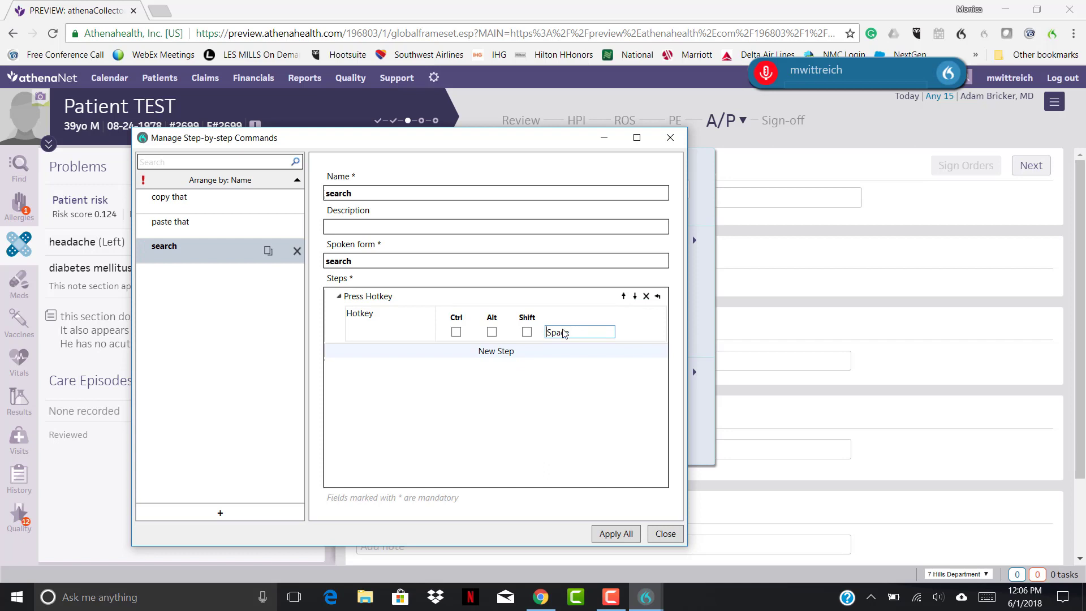
{"action": "left_click", "coordinate": [610, 534]}
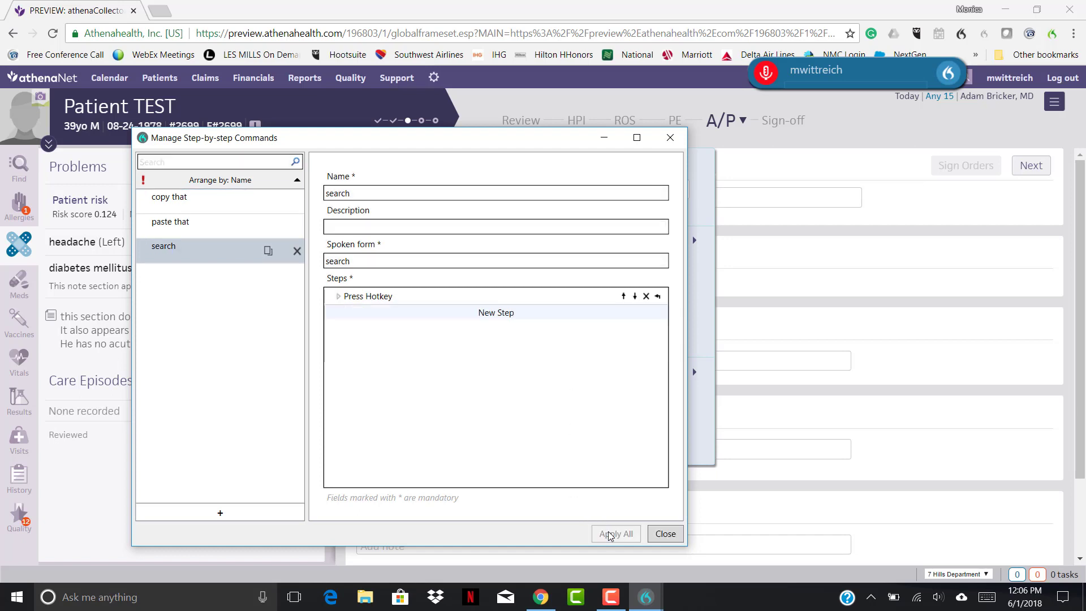
{"action": "left_click", "coordinate": [669, 538]}
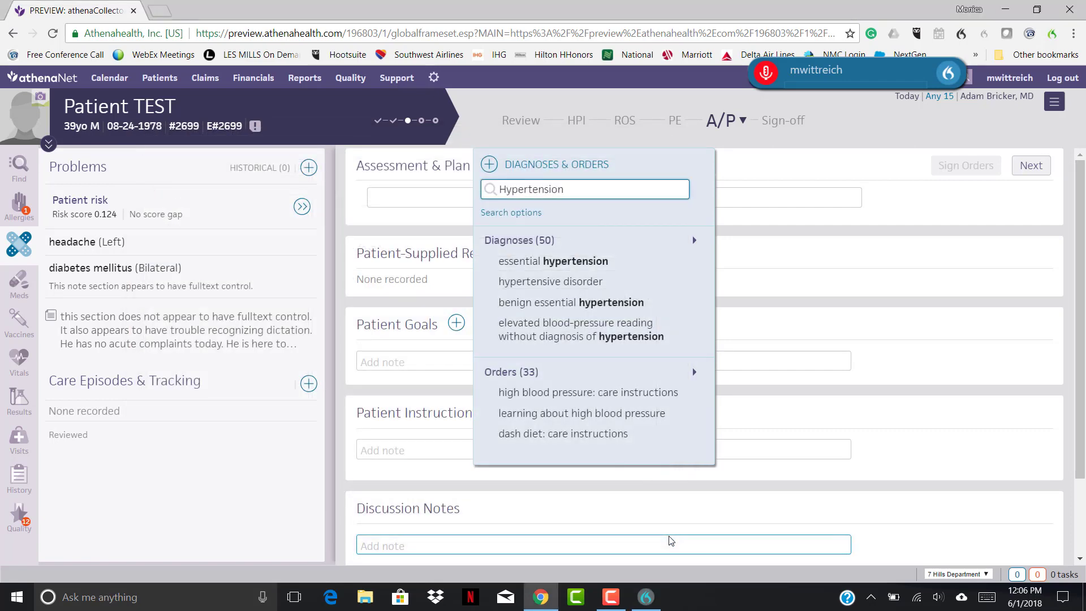
Clear the diagnosis search and use dictated searches to add essential hypertension, nonischemic congestive cardiomyopathy and multi vessel coronary artery disease
{"action": "key", "text": "BackSpace"}
{"action": "key", "text": "BackSpace"}
{"action": "key", "text": "BackSpace"}
{"action": "key", "text": "BackSpace"}
{"action": "key", "text": "BackSpace"}
{"action": "key", "text": "BackSpace"}
{"action": "key", "text": "BackSpace"}
{"action": "key", "text": "BackSpace"}
{"action": "key", "text": "BackSpace"}
{"action": "key", "text": "BackSpace"}
{"action": "key", "text": "BackSpace"}
{"action": "key", "text": "BackSpace"}
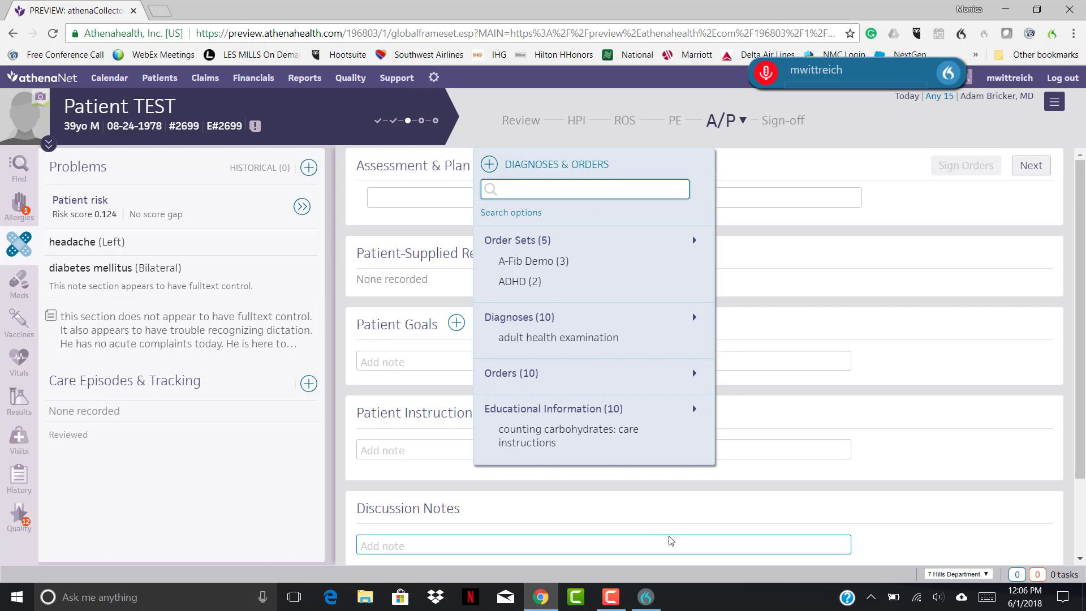
{"action": "key", "text": "KP_Add"}
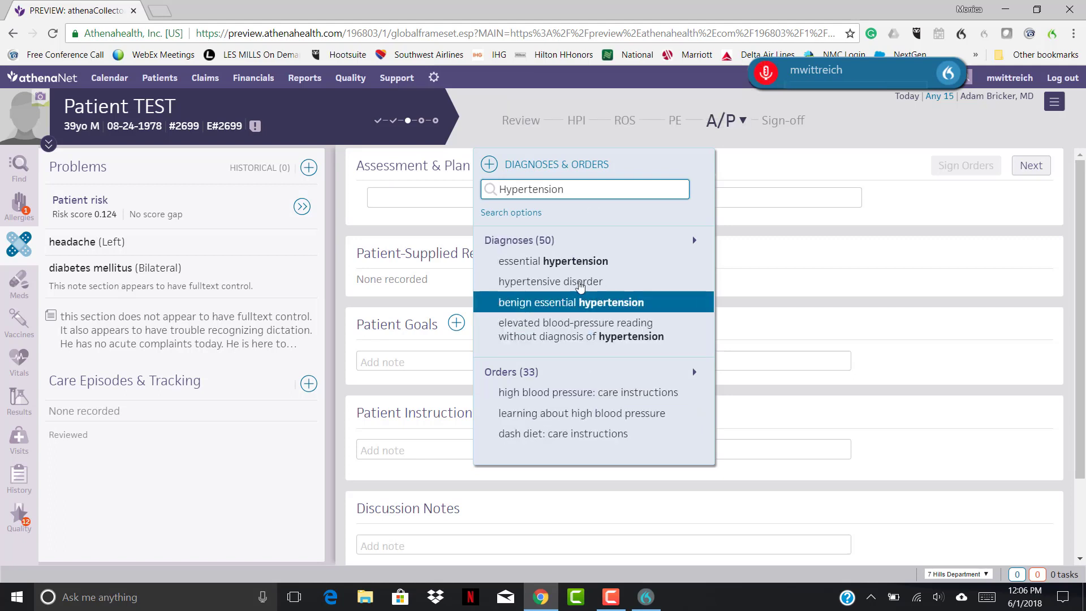
{"action": "left_click", "coordinate": [581, 268]}
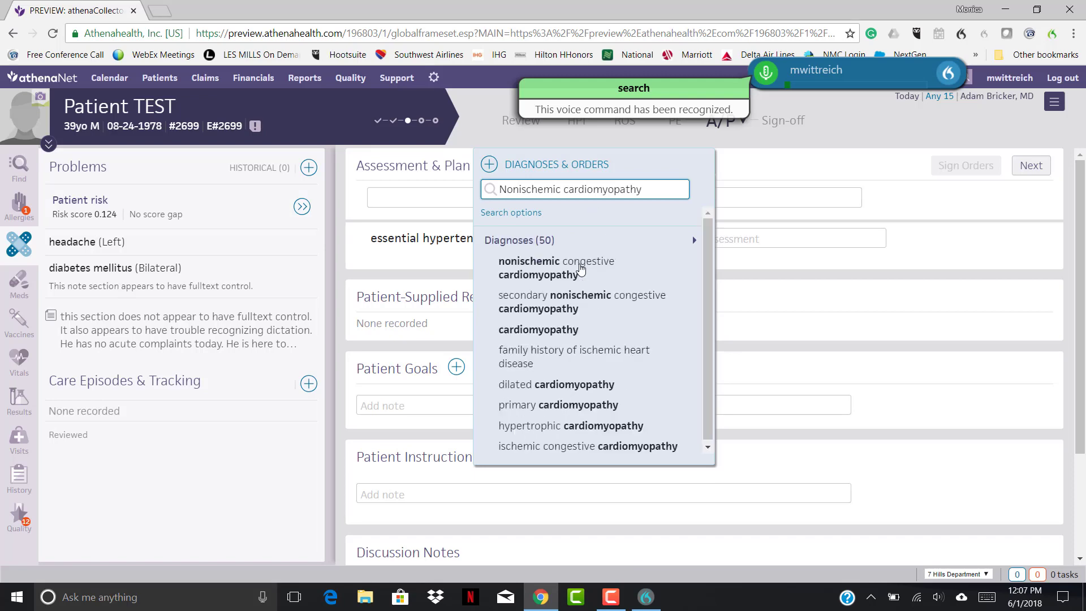
{"action": "left_click", "coordinate": [581, 268]}
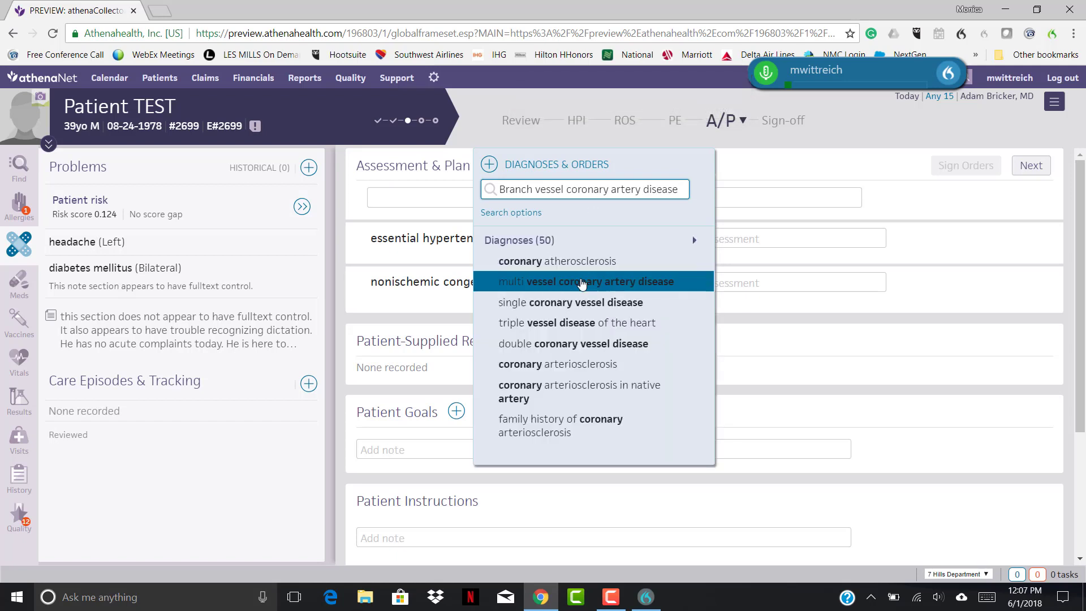
{"action": "left_click", "coordinate": [582, 282]}
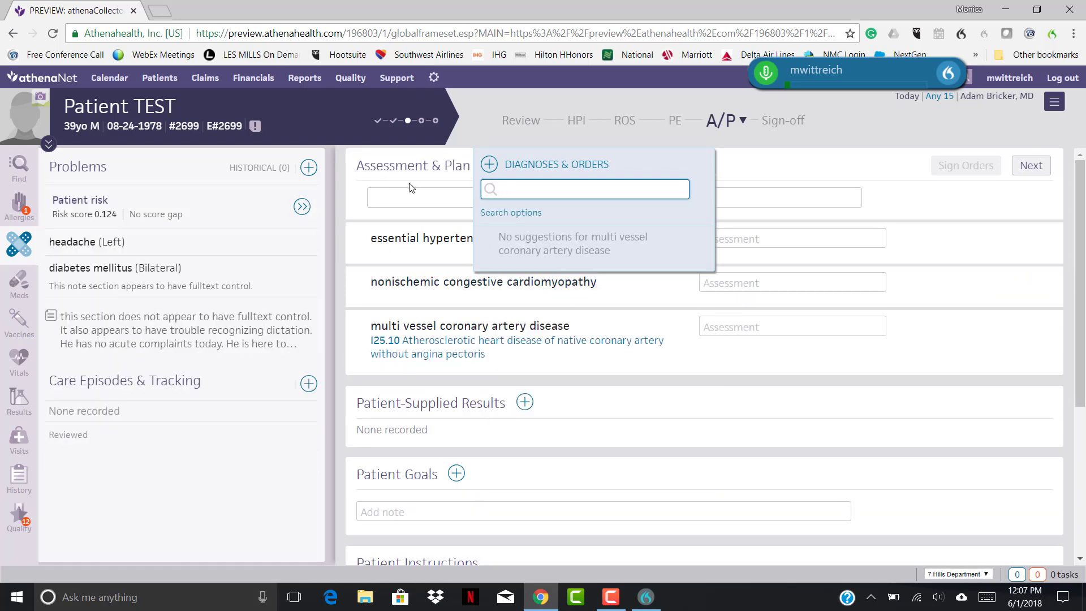
Dictate the Assessment & Plan note starting "The patient has hypertension, nonischemic cardiomyopathy", covering medication changes, referrals, 1-month follow-up and lab checks in 1 week
{"action": "left_click", "coordinate": [410, 195]}
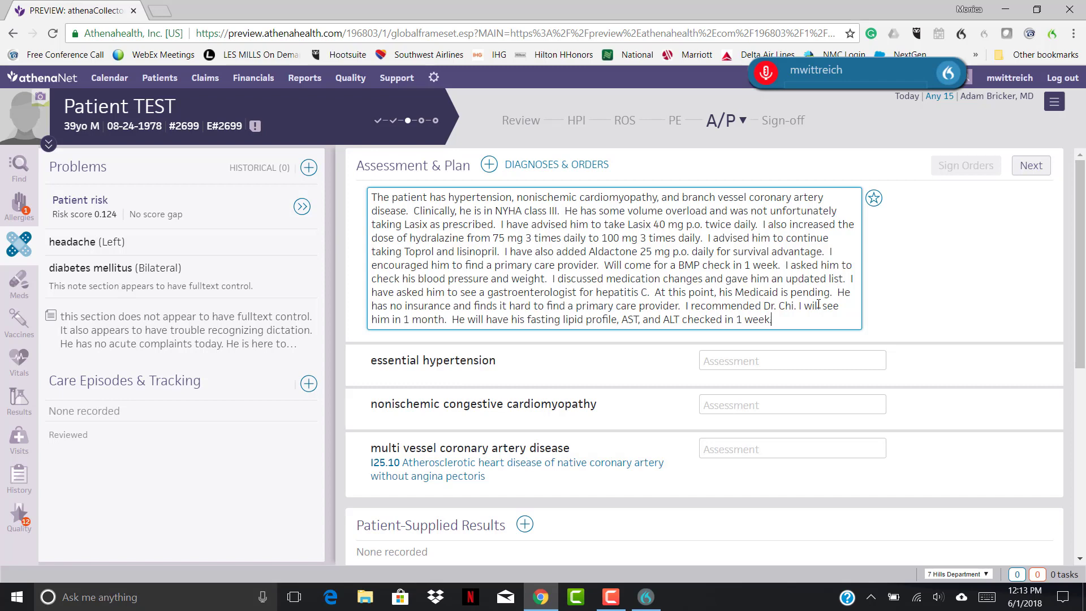
Use voice correction on the misrecognized physician's name in the Assessment & Plan note and start adding it to the vocabulary
{"action": "key", "text": "KP_Add"}
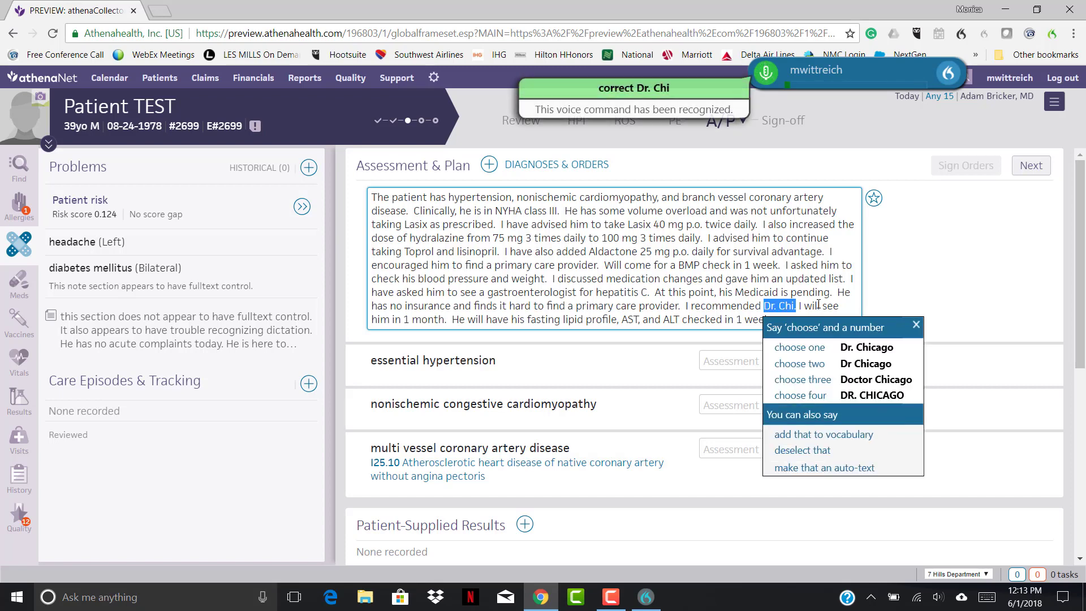
{"action": "key", "text": "KP_Add"}
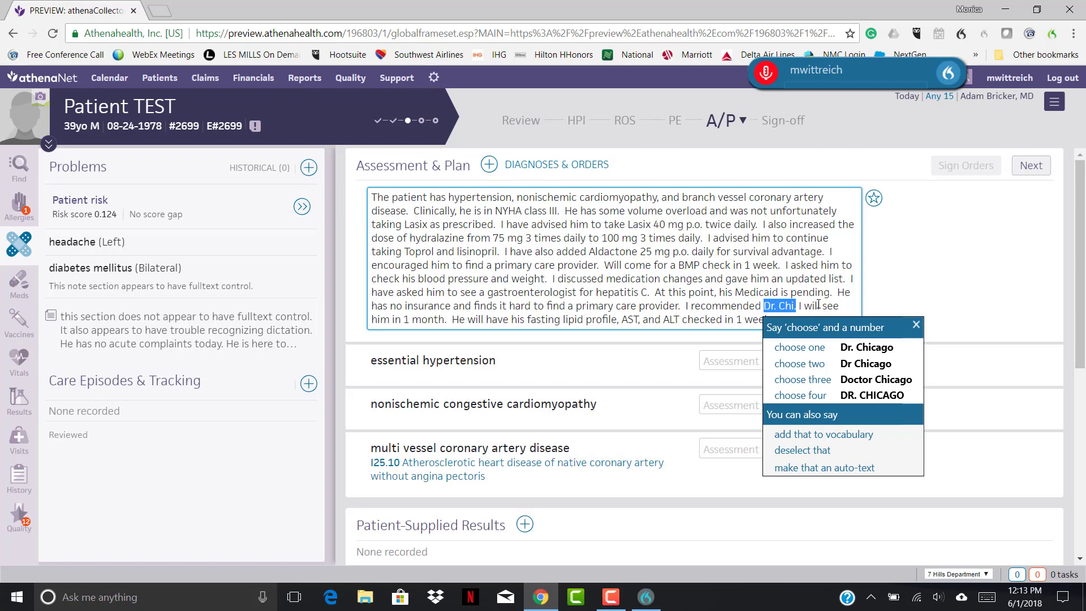
{"action": "key", "text": "KP_Add"}
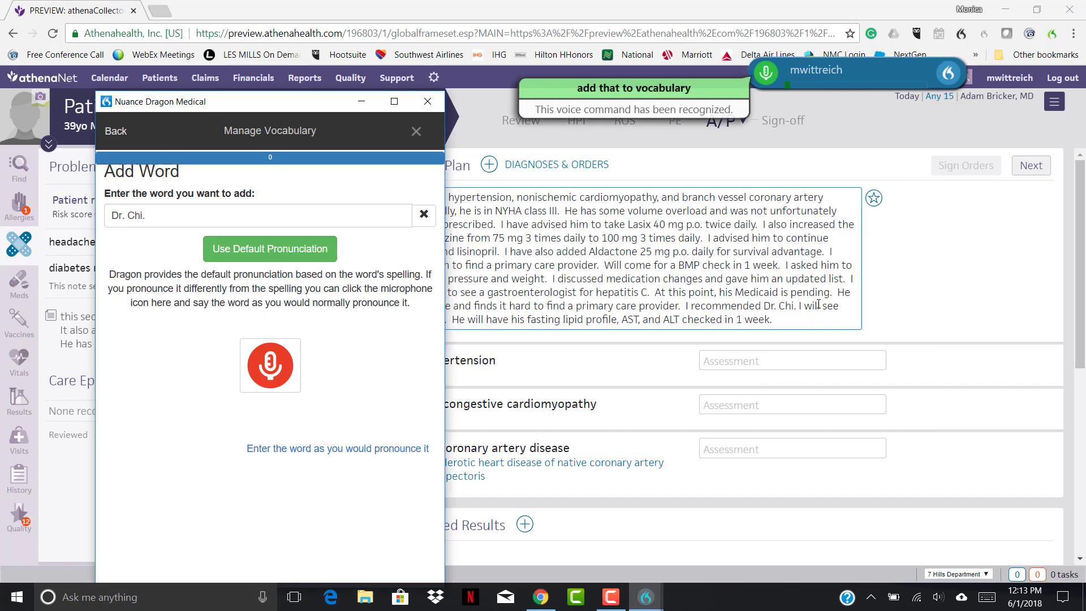
{"action": "key", "text": "KP_Add"}
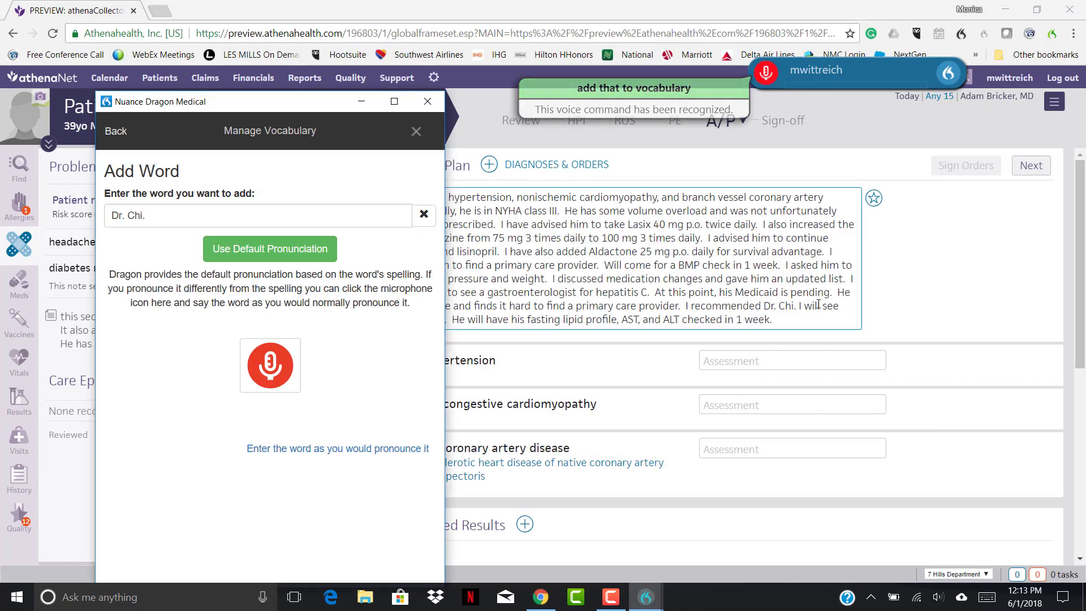
Correct the spelling of the physician's surname in the new vocabulary word, keeping the "Dr." title
{"action": "left_click", "coordinate": [150, 216]}
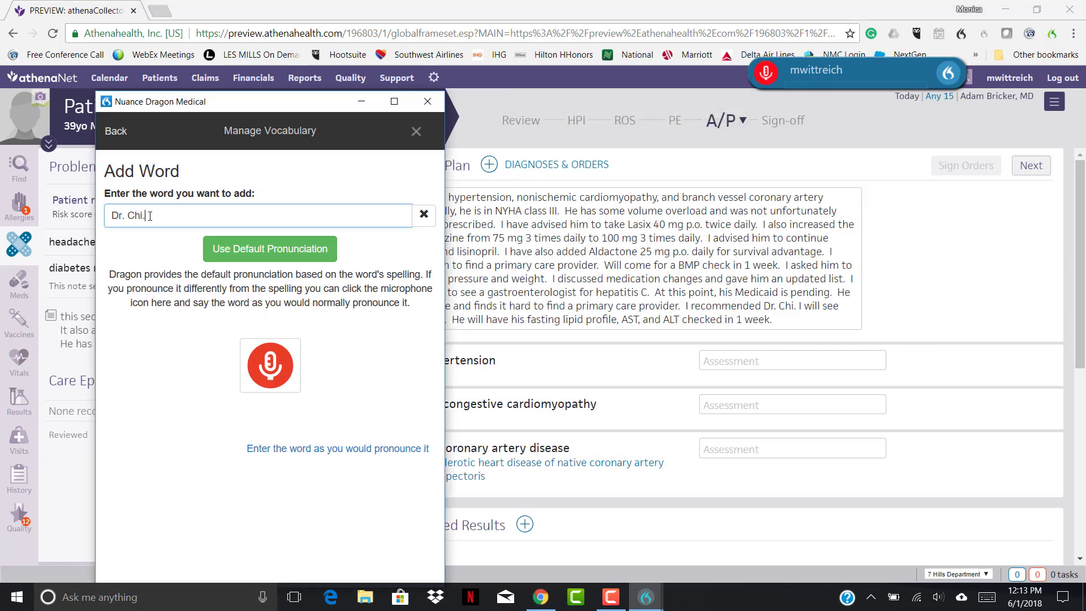
{"action": "key", "text": "BackSpace"}
{"action": "key", "text": "BackSpace"}
{"action": "key", "text": "BackSpace"}
{"action": "key", "text": "BackSpace"}
{"action": "type", "text": "Hsi"}
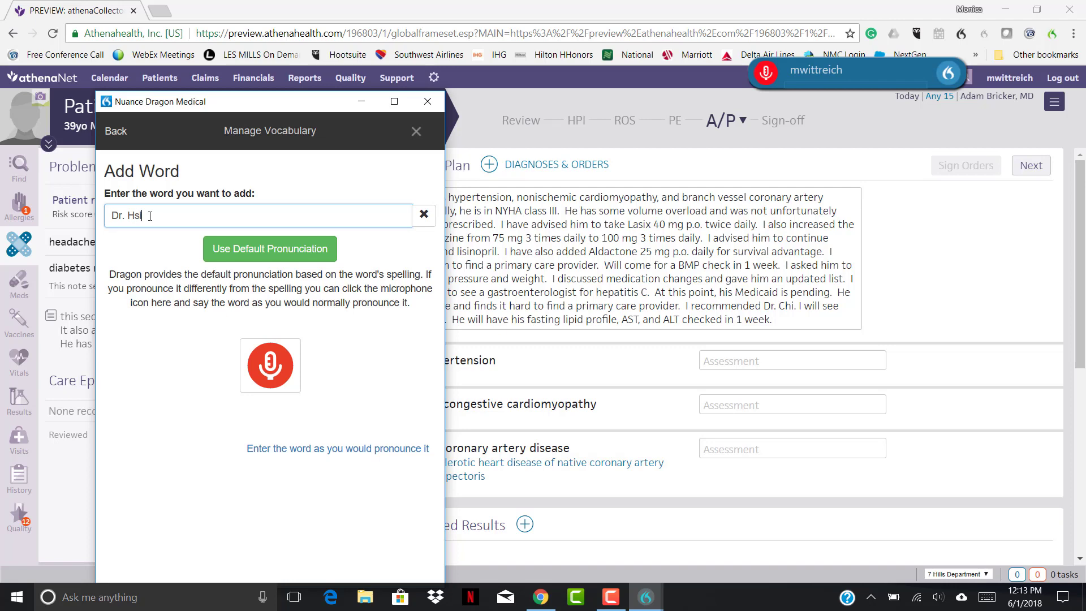
Record the physician's name, enter a phonetic pronunciation with "doctor" spelled out, confirm the word and close the vocabulary manager
{"action": "left_click", "coordinate": [271, 366]}
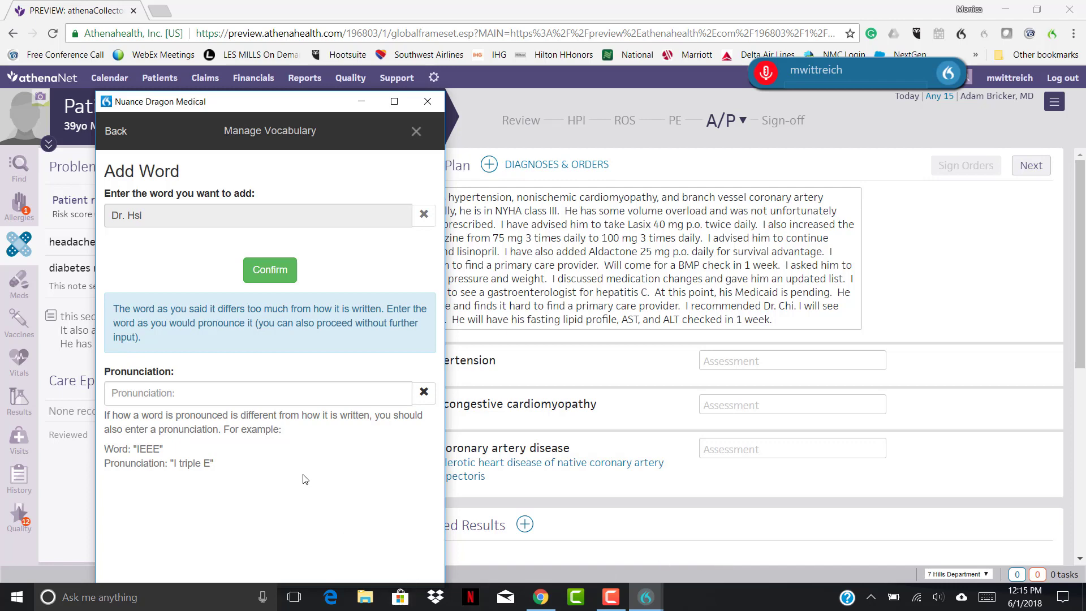
{"action": "left_click", "coordinate": [225, 385]}
{"action": "type", "text": "doctor "}
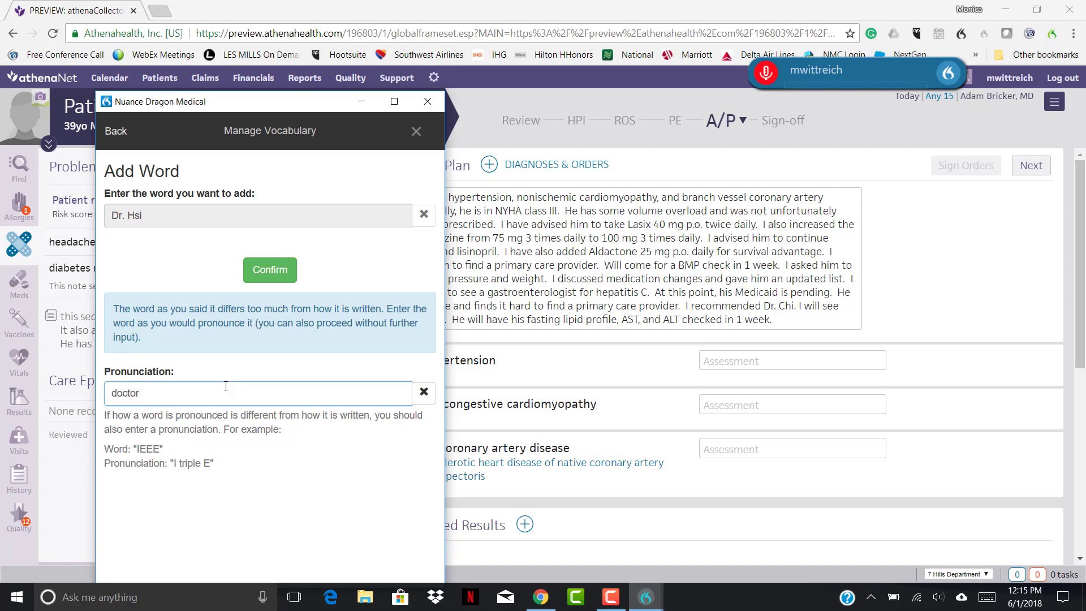
{"action": "type", "text": "she"}
{"action": "left_click", "coordinate": [267, 276]}
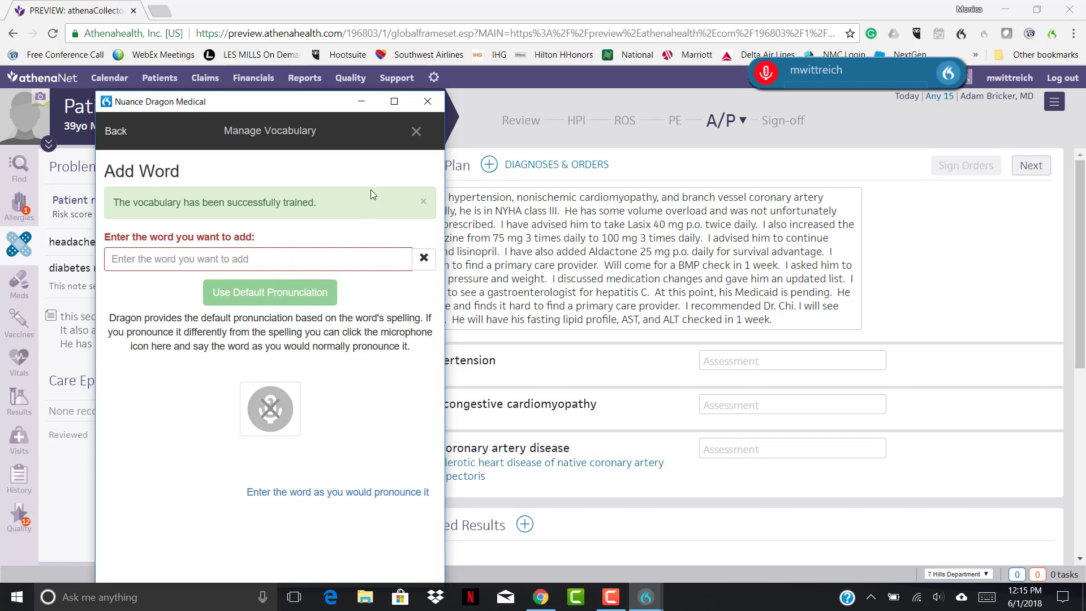
{"action": "left_click", "coordinate": [416, 131]}
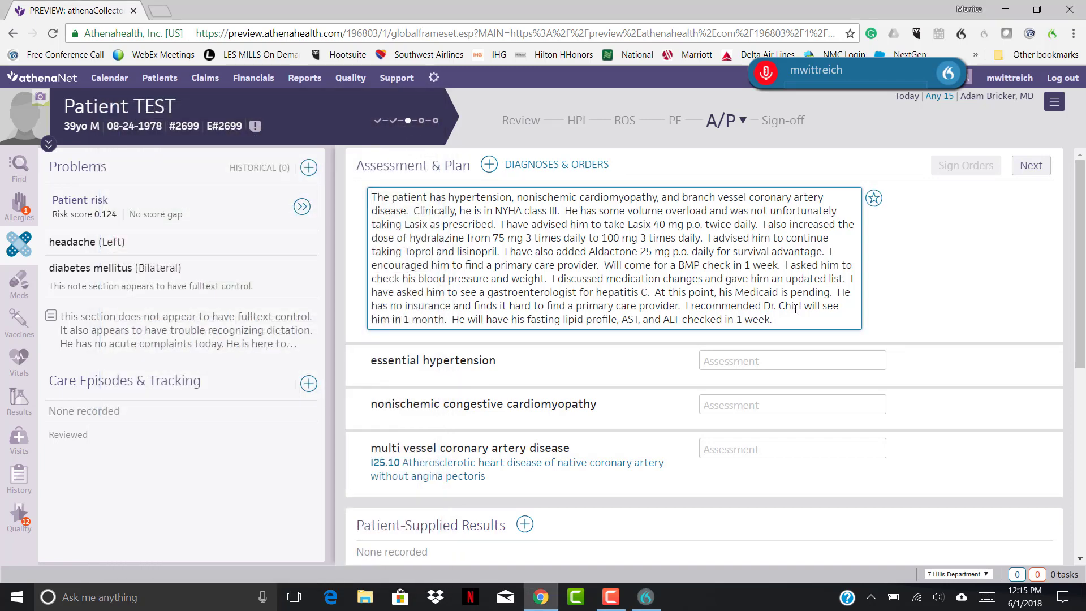
Replace the misrecognized physician's name after "I recommended" in the note by dictating the newly trained name
{"action": "left_click_drag", "start_coordinate": [796, 308], "coordinate": [767, 307]}
{"action": "key", "text": "KP_Add"}
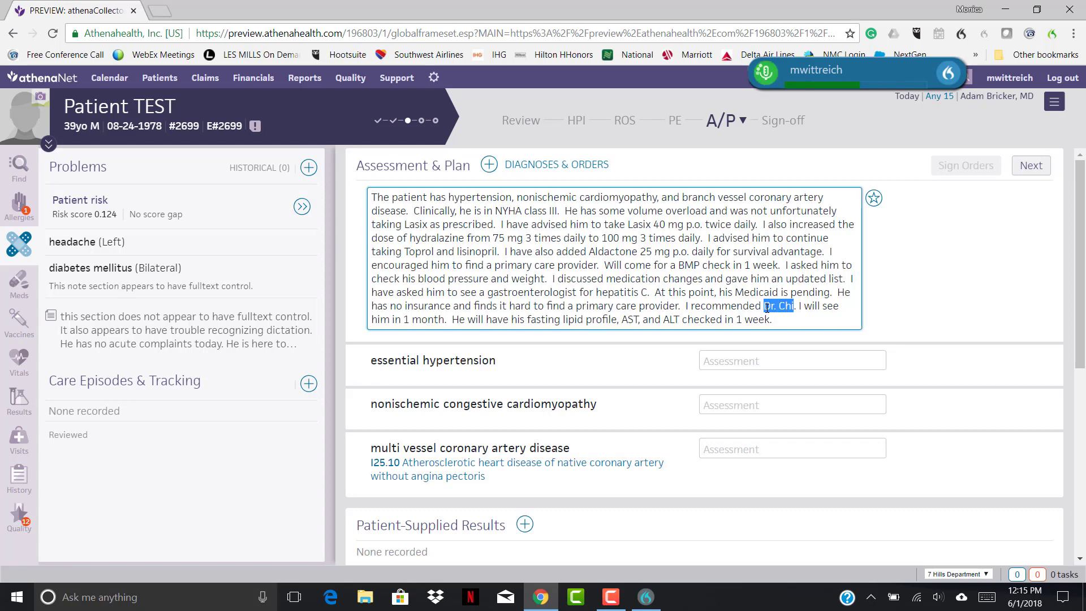
{"action": "type", "text": "Dr. Hsi"}
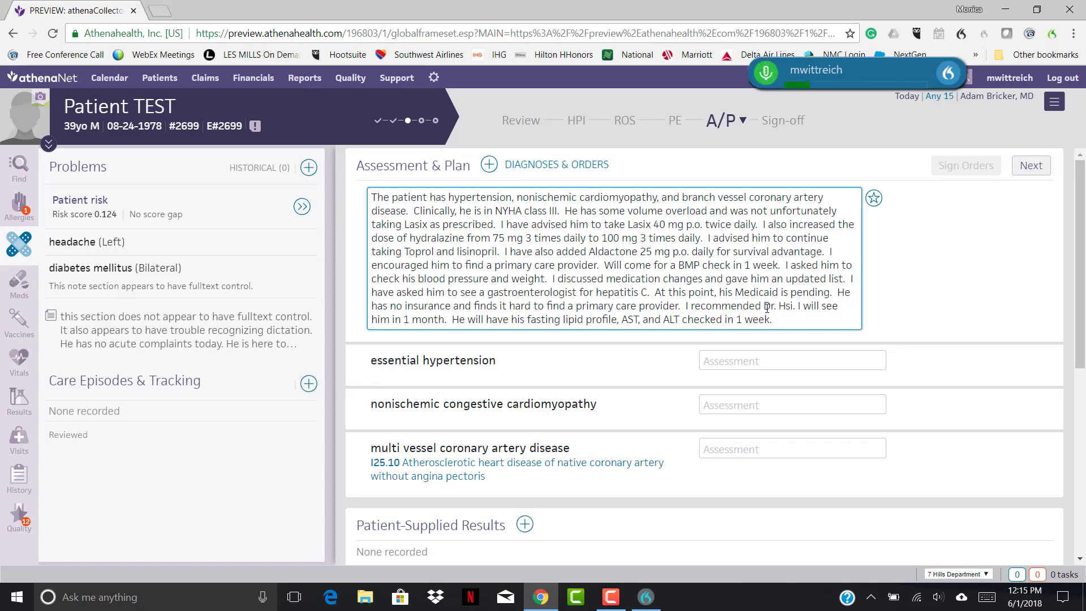
{"action": "key", "text": "KP_Add"}
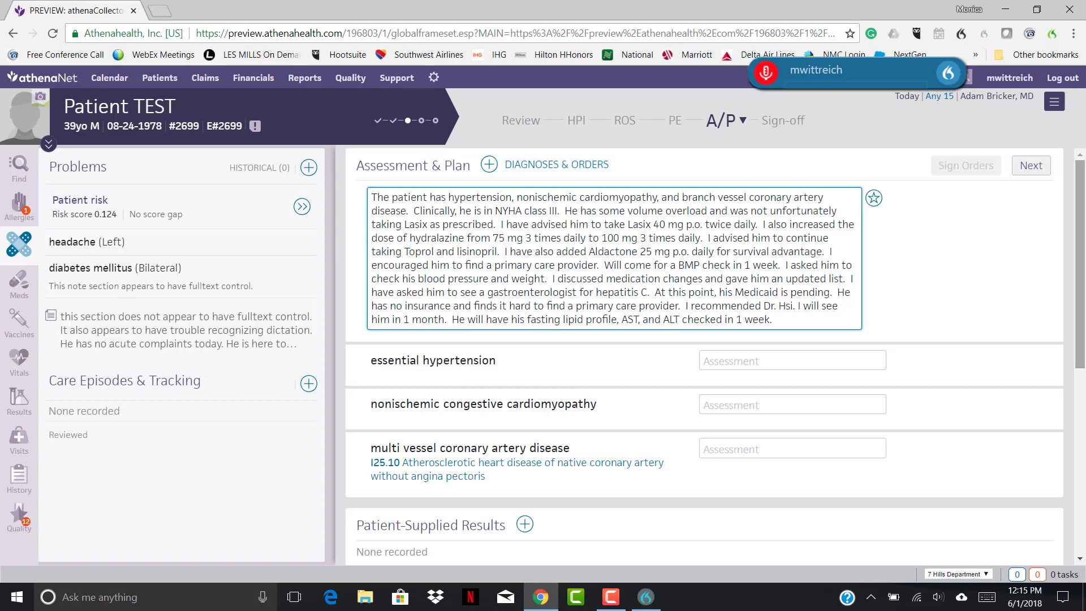
Open the vocabulary manager and enter "Ascension Seton Healthcare" as a new word
{"action": "left_click", "coordinate": [952, 73]}
{"action": "left_click", "coordinate": [951, 73]}
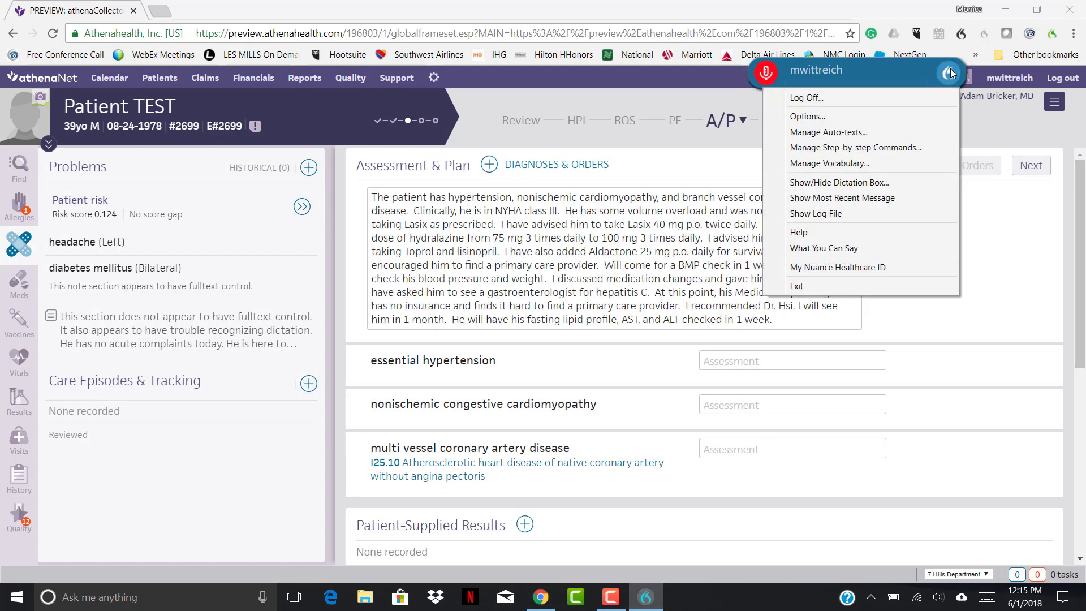
{"action": "left_click", "coordinate": [880, 168]}
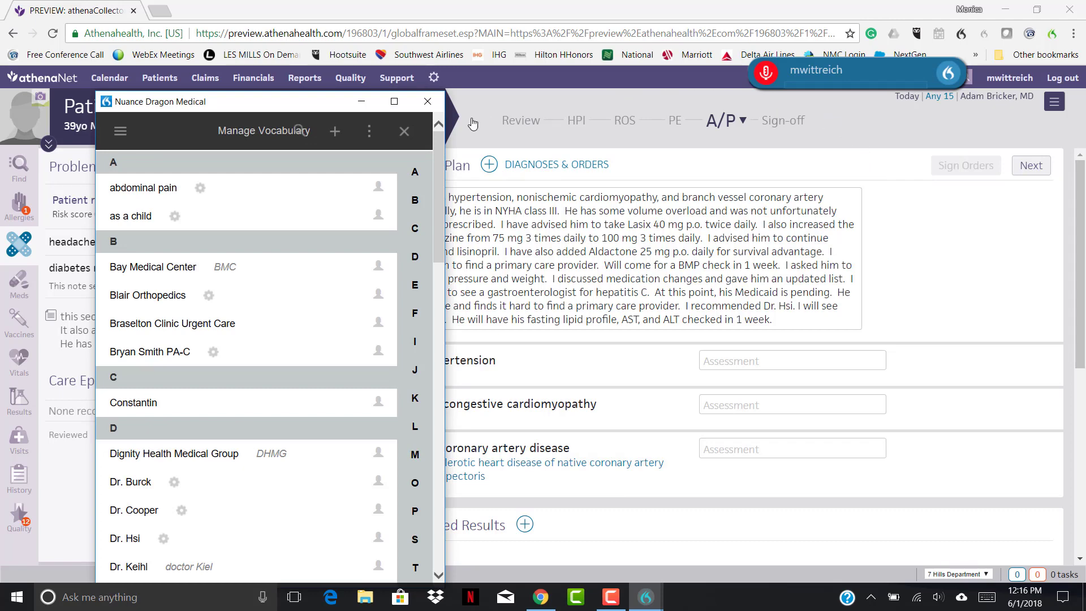
{"action": "left_click", "coordinate": [335, 131]}
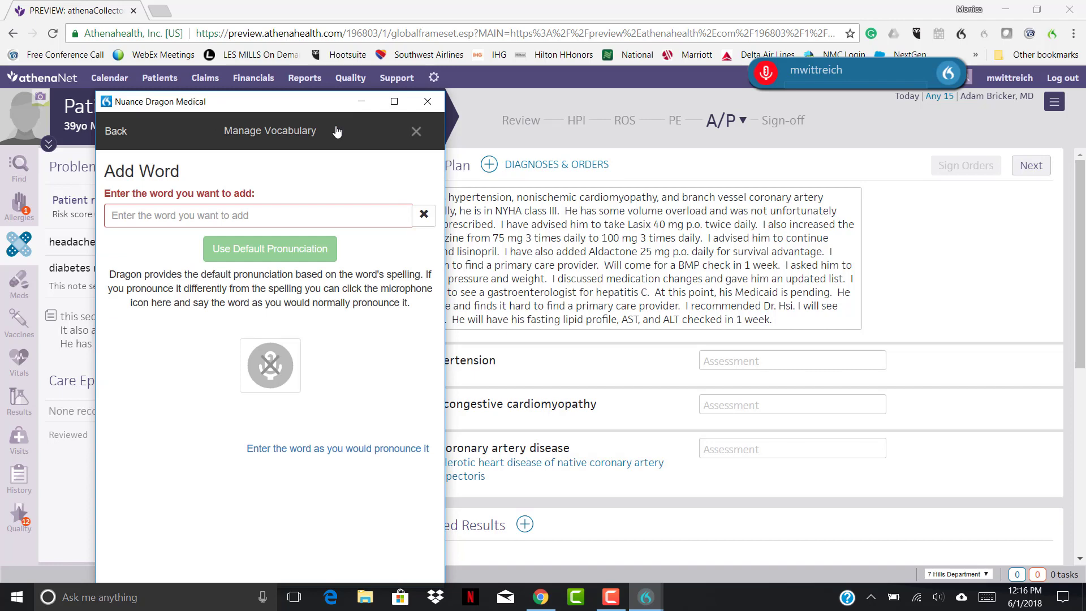
{"action": "left_click", "coordinate": [275, 211]}
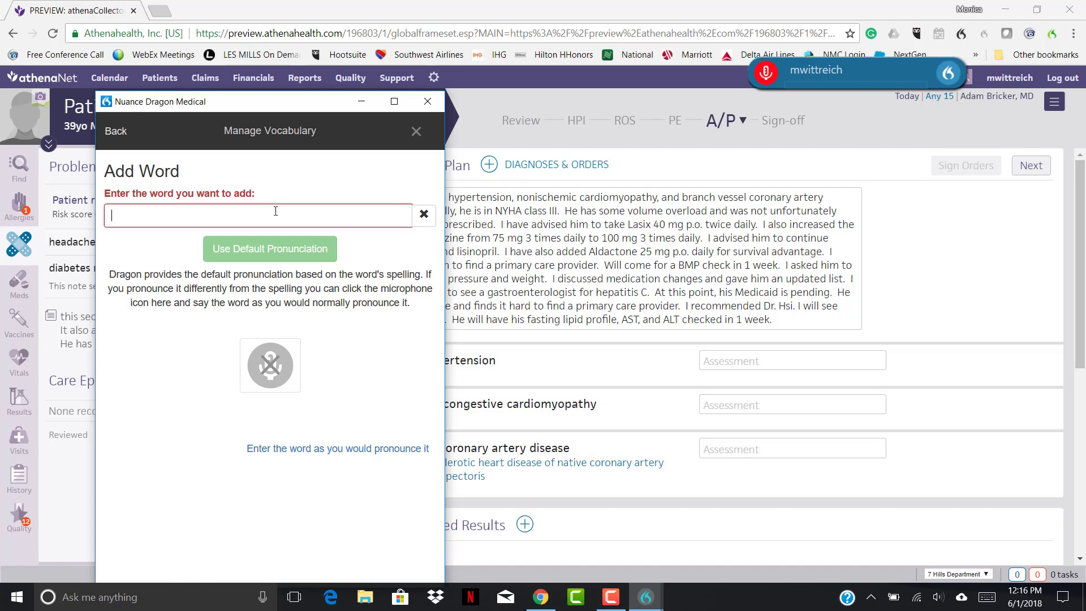
{"action": "type", "text": "Ascension S"}
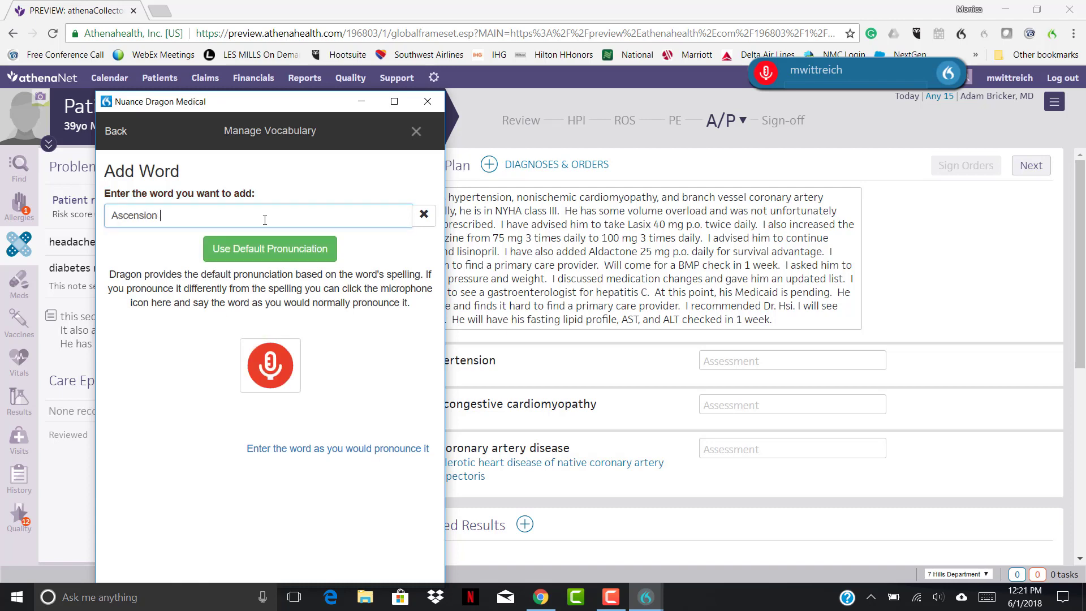
{"action": "type", "text": "eton Healthcare"}
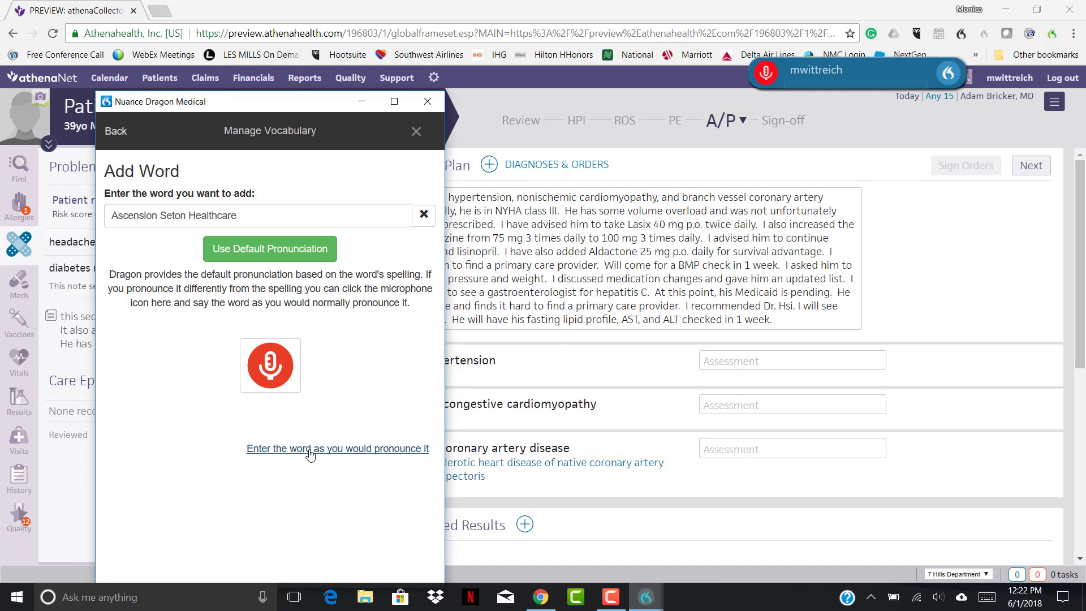
Give the new word the written pronunciation "ASH", save it and close the vocabulary manager
{"action": "left_click", "coordinate": [310, 448]}
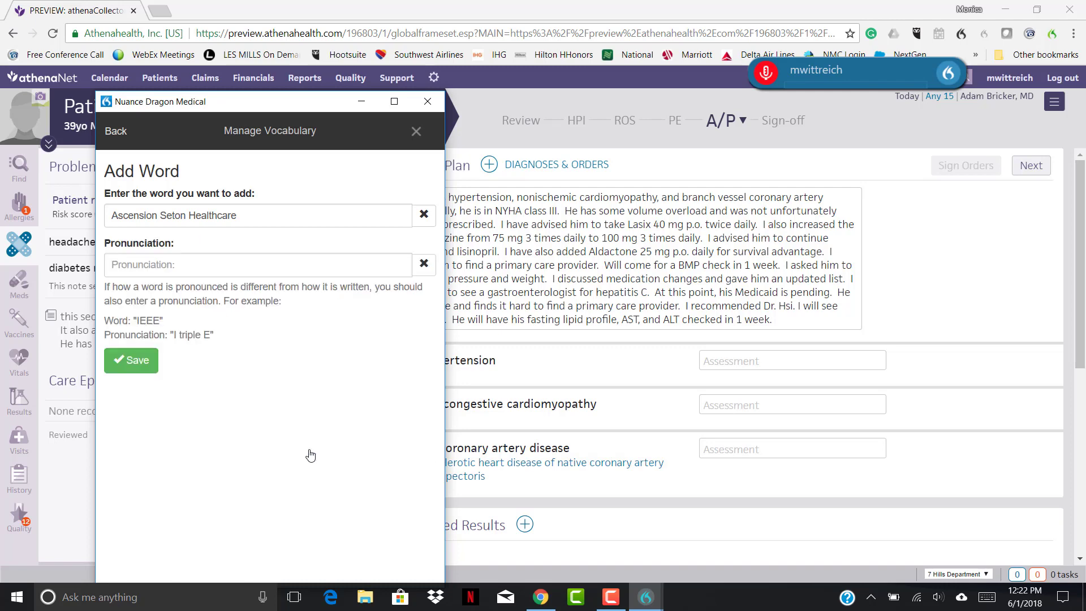
{"action": "left_click", "coordinate": [189, 266]}
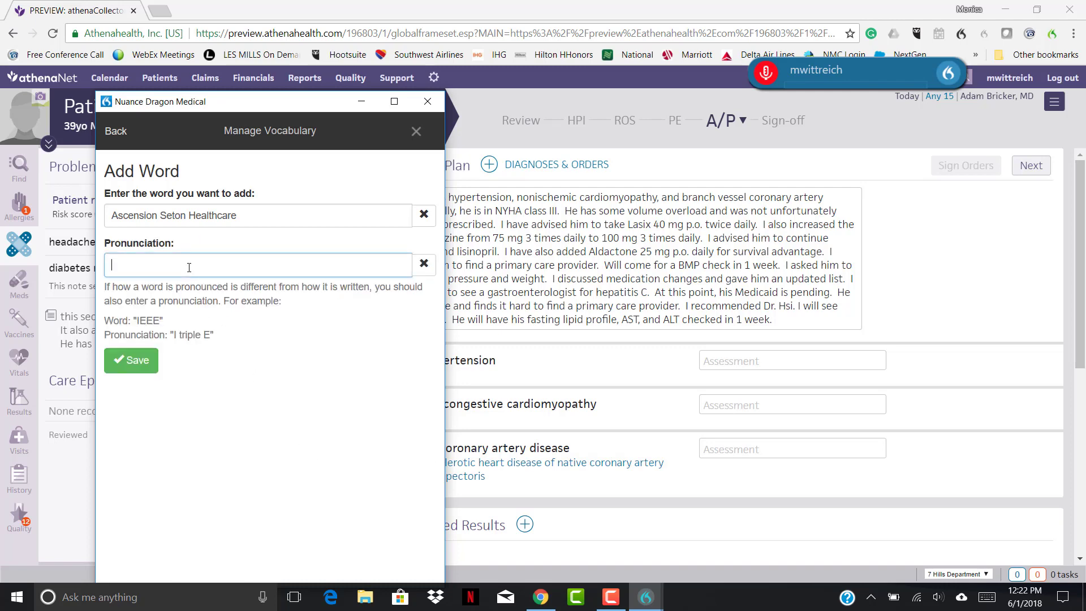
{"action": "type", "text": "ASH"}
{"action": "left_click", "coordinate": [137, 362]}
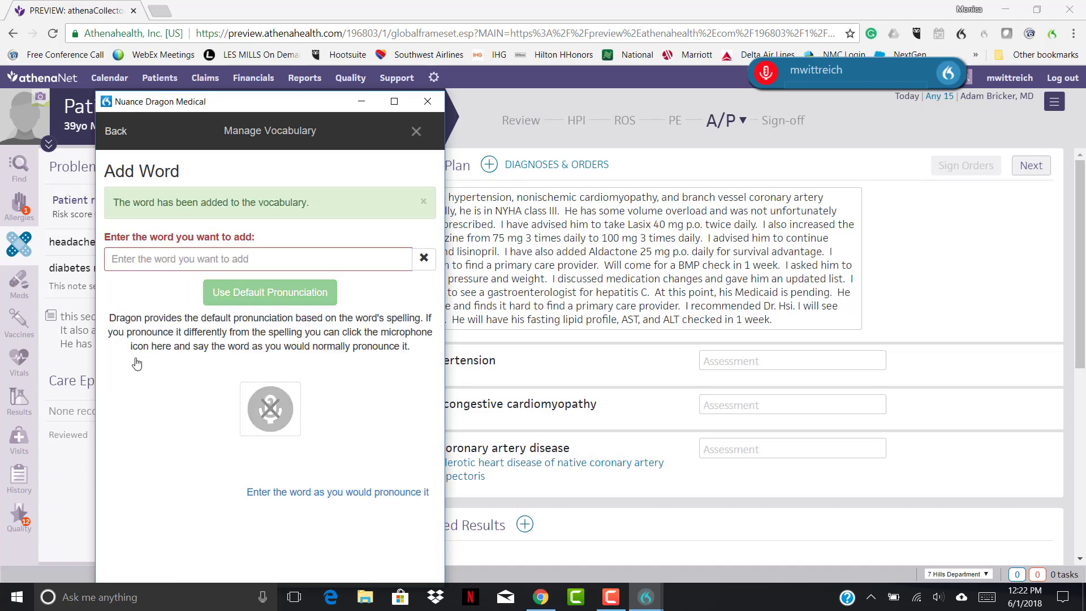
{"action": "left_click", "coordinate": [416, 133]}
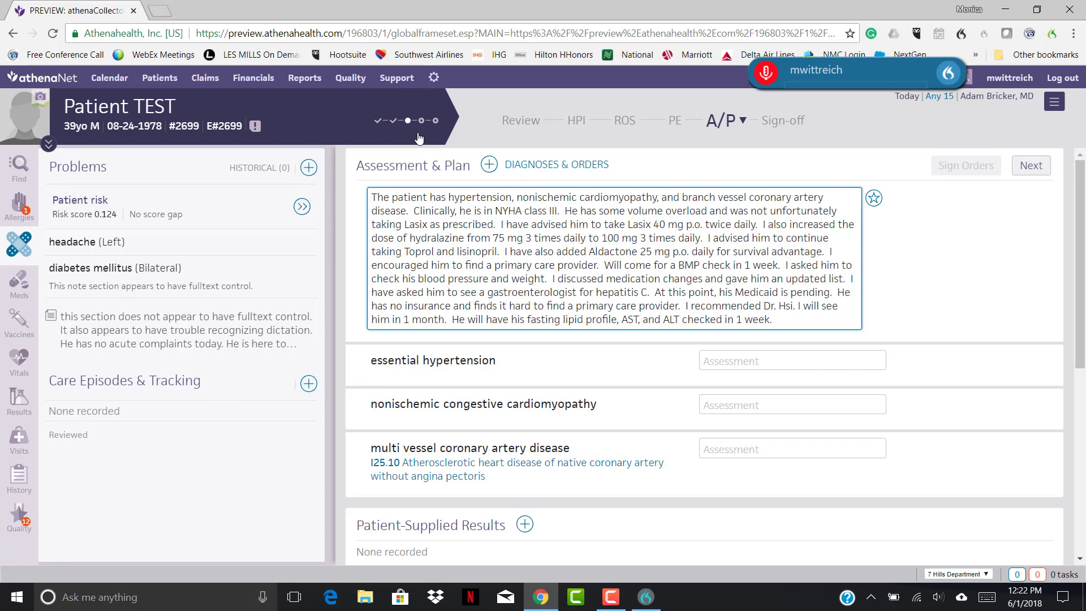
Dictate "at Ascension Seton Healthcare" after "I will see him in 1 month" in the note, using the new vocabulary word
{"action": "key", "text": "KP_Add"}
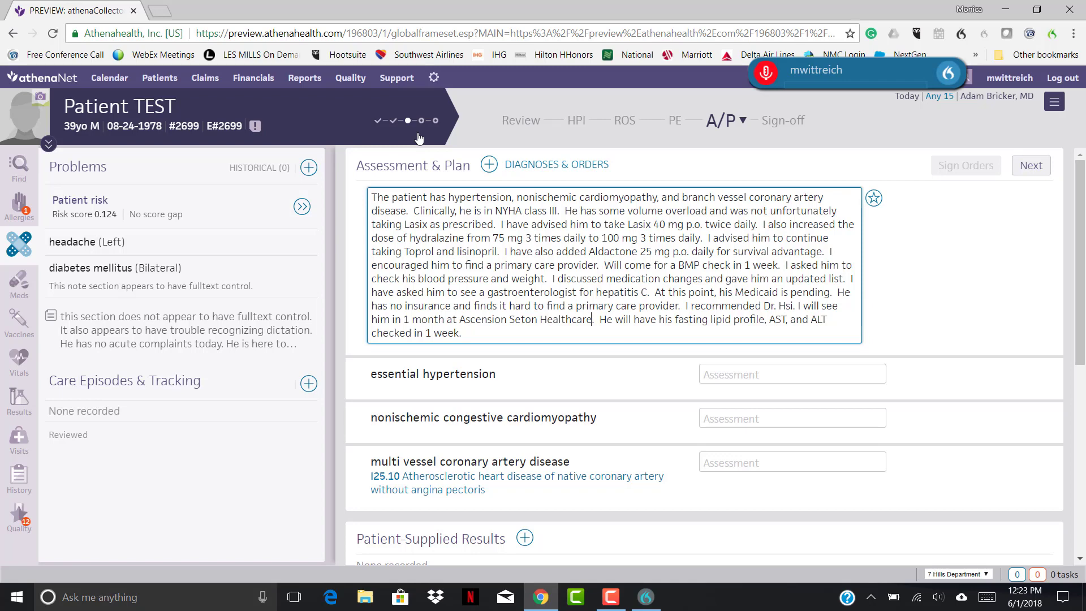
View the What You Can Say command list by voice and the Dragon Medical One Help, closing each one
{"action": "key", "text": "KP_Add"}
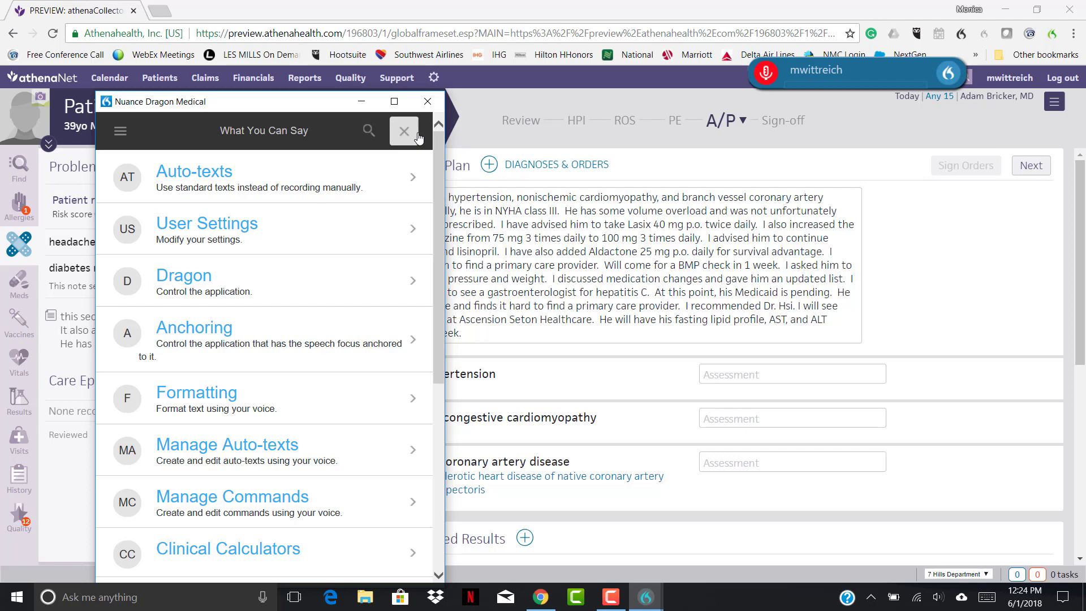
{"action": "left_click", "coordinate": [417, 137]}
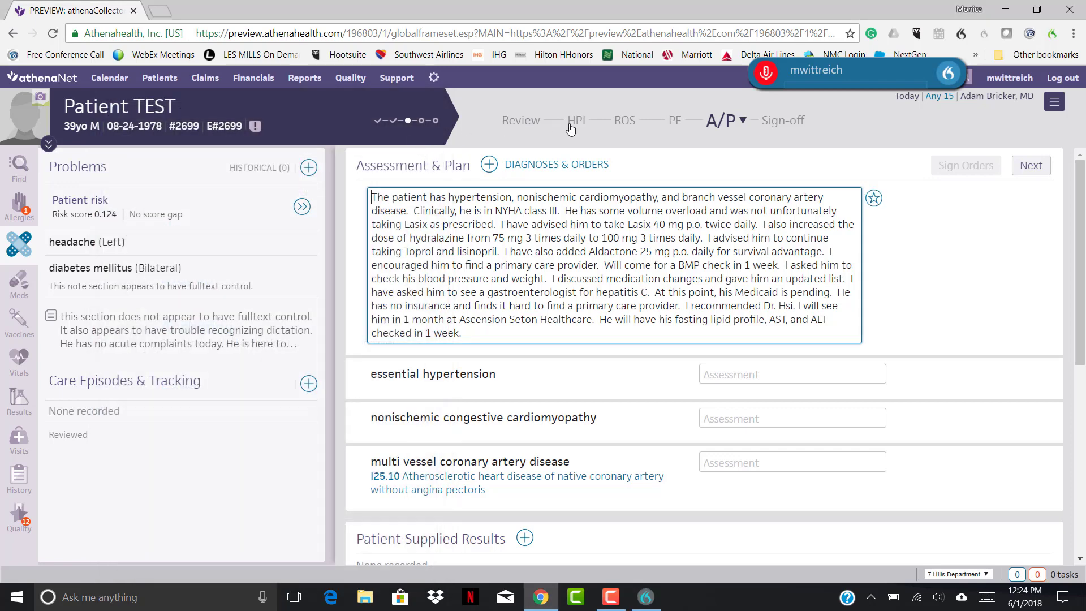
{"action": "left_click", "coordinate": [944, 80]}
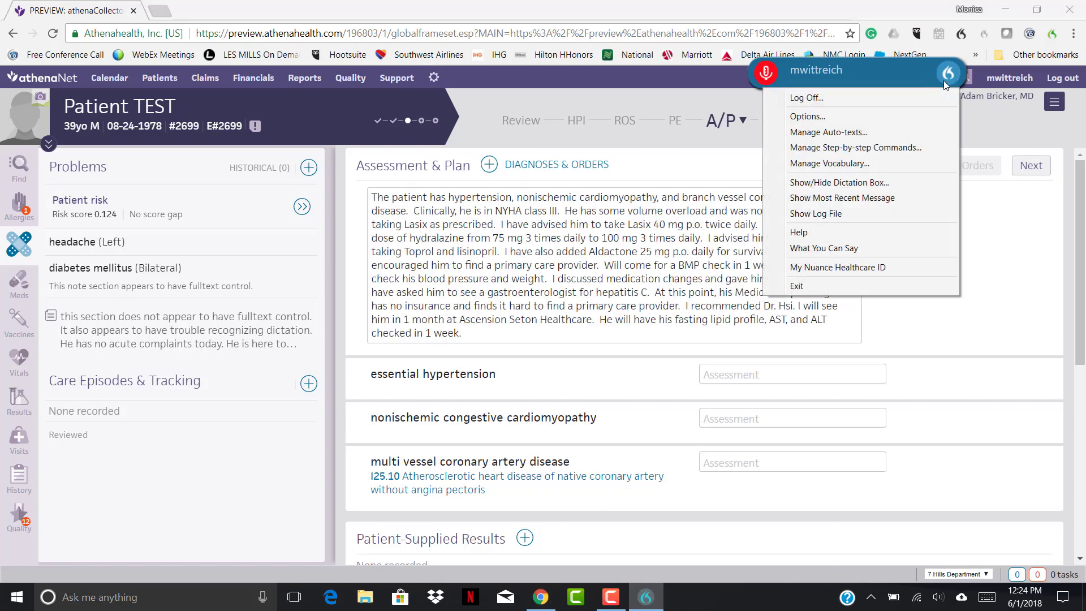
{"action": "left_click", "coordinate": [846, 233]}
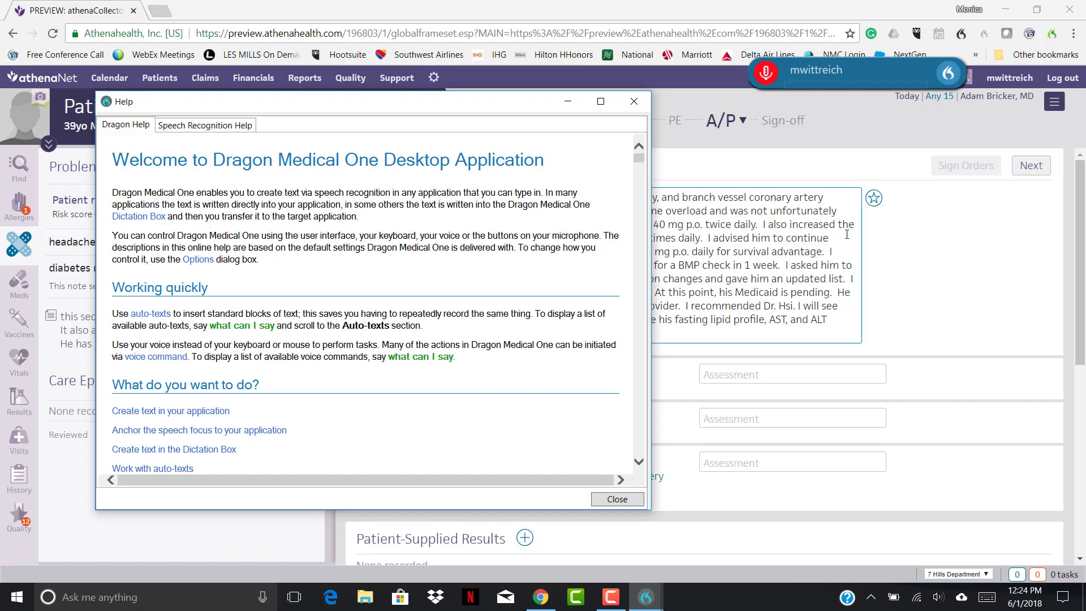
{"action": "left_click", "coordinate": [633, 103]}
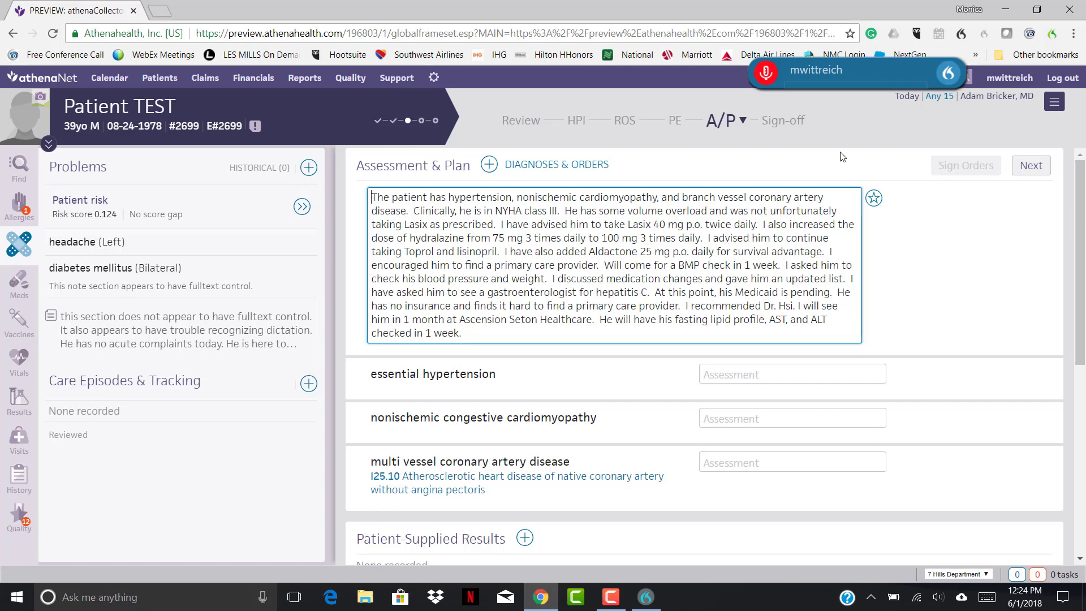
Show the available Dragon Medical One application commands
{"action": "left_click", "coordinate": [949, 72]}
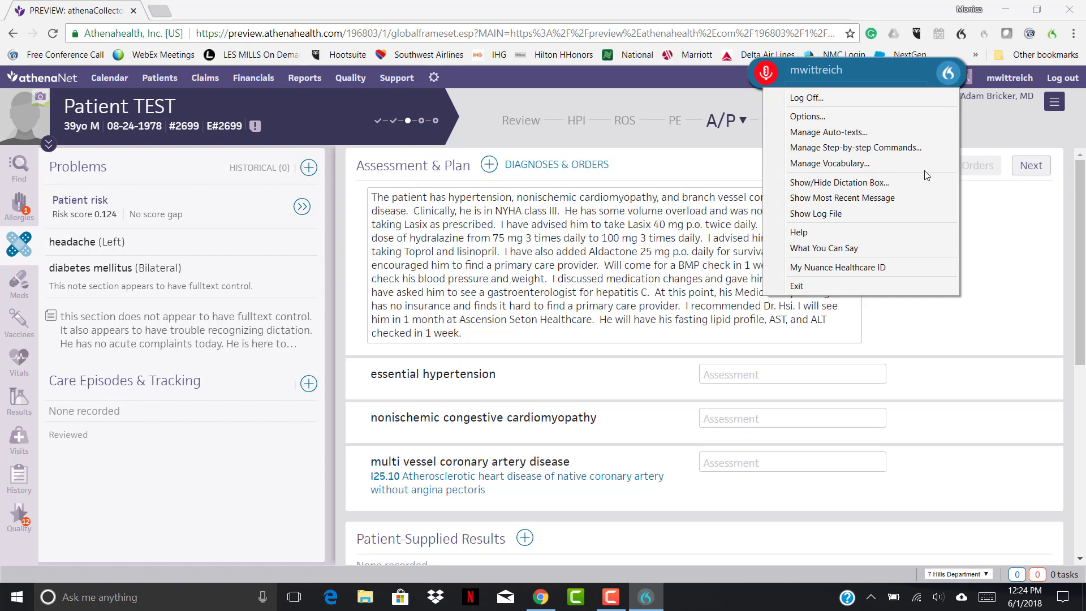